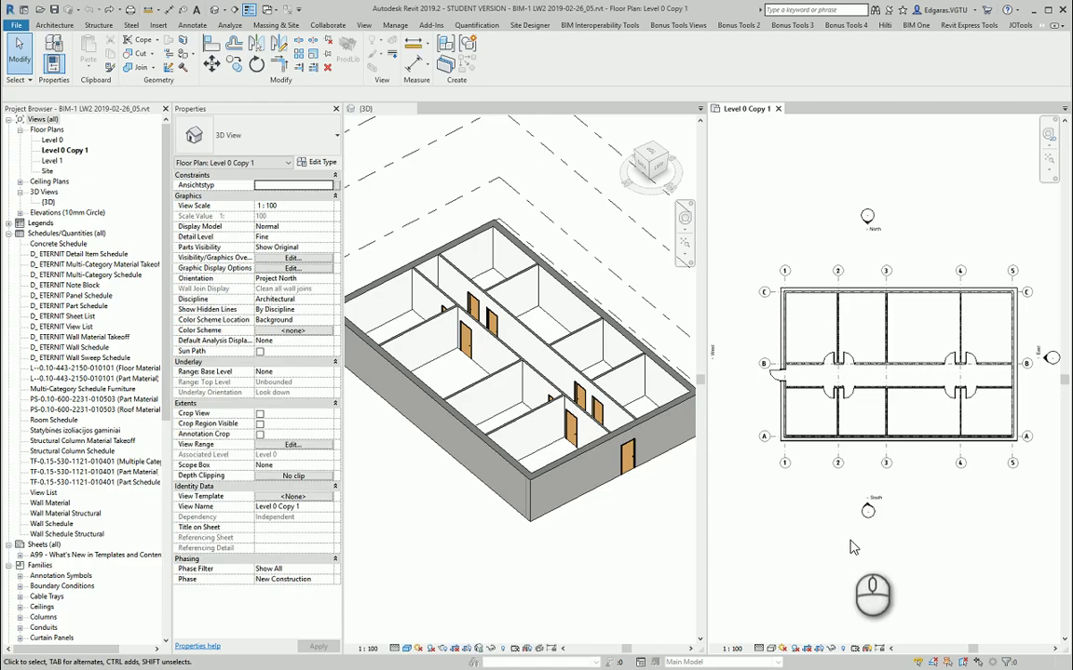
# Place Concrete Square 600 x 600mm structural columns at grids B-2, B-3 and B-4 using At Grids
pyautogui.scroll(2, 951, 389)
pyautogui.scroll(3, 922, 437)
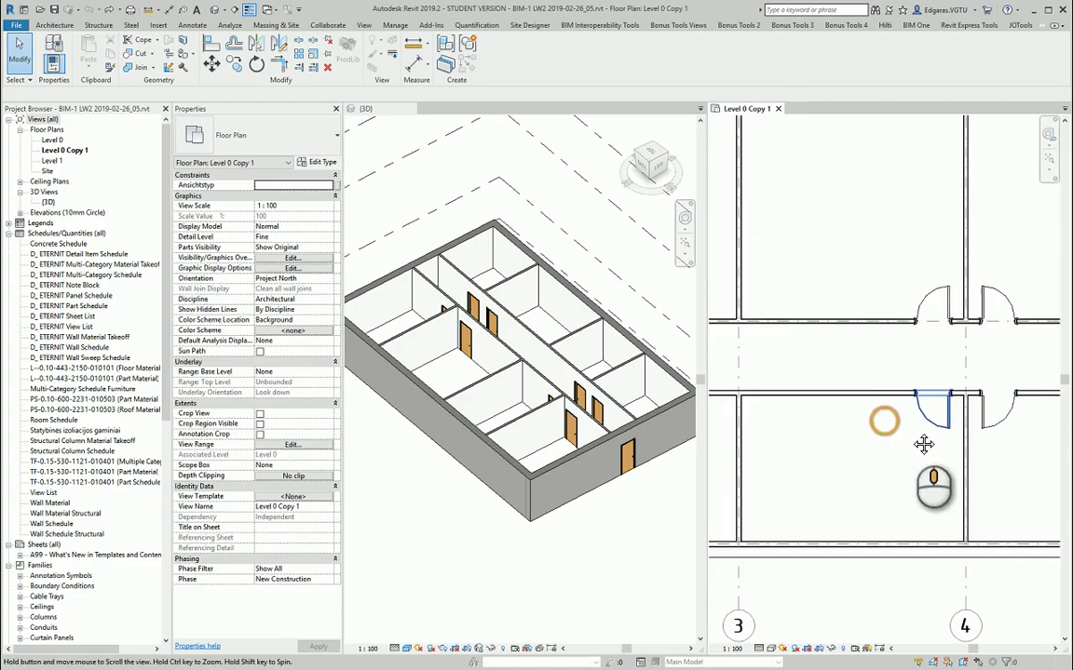
pyautogui.scroll(-5, 917, 447)
pyautogui.moveTo(898, 462); pyautogui.dragTo(941, 439, button='middle')
pyautogui.scroll(-2, 950, 461)
pyautogui.scroll(-2, 957, 437)
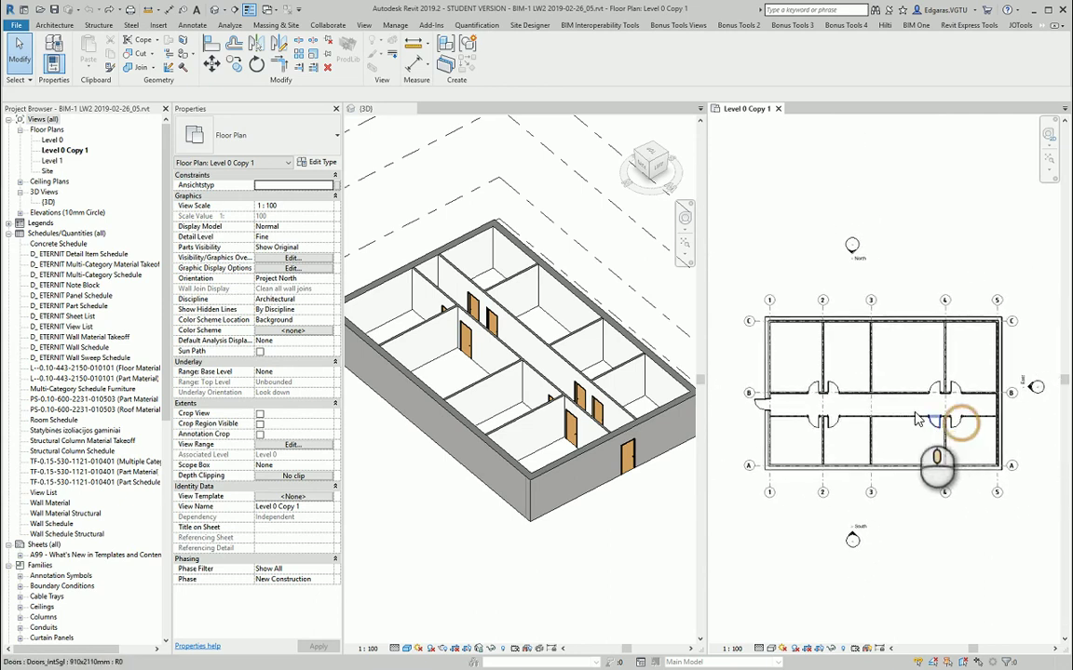
pyautogui.click(231, 26)
pyautogui.click(43, 26)
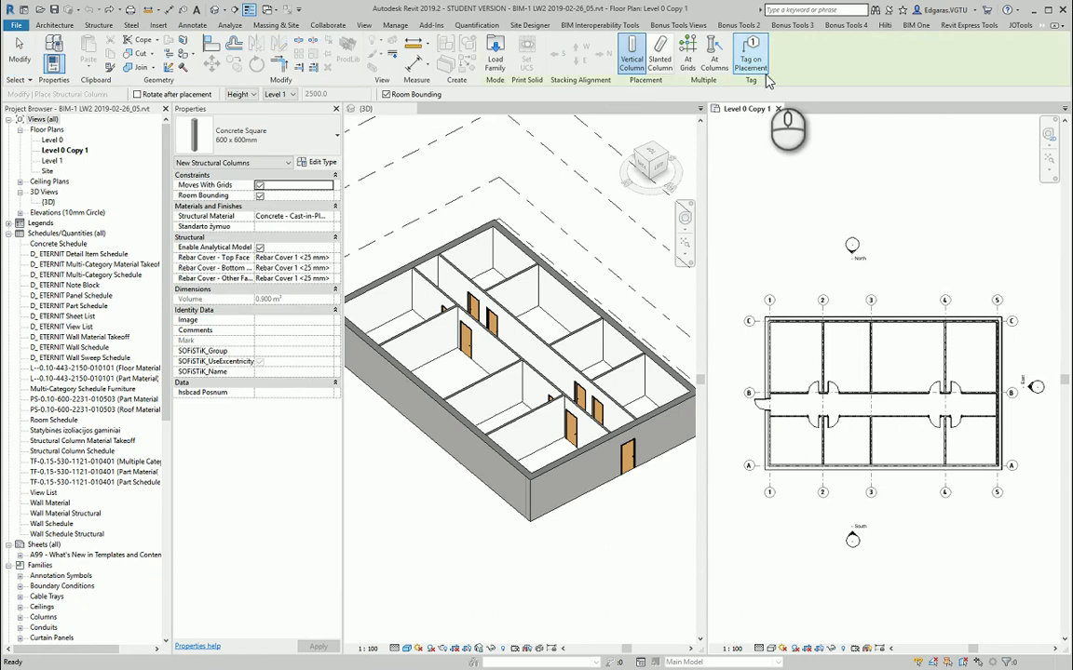
pyautogui.click(685, 65)
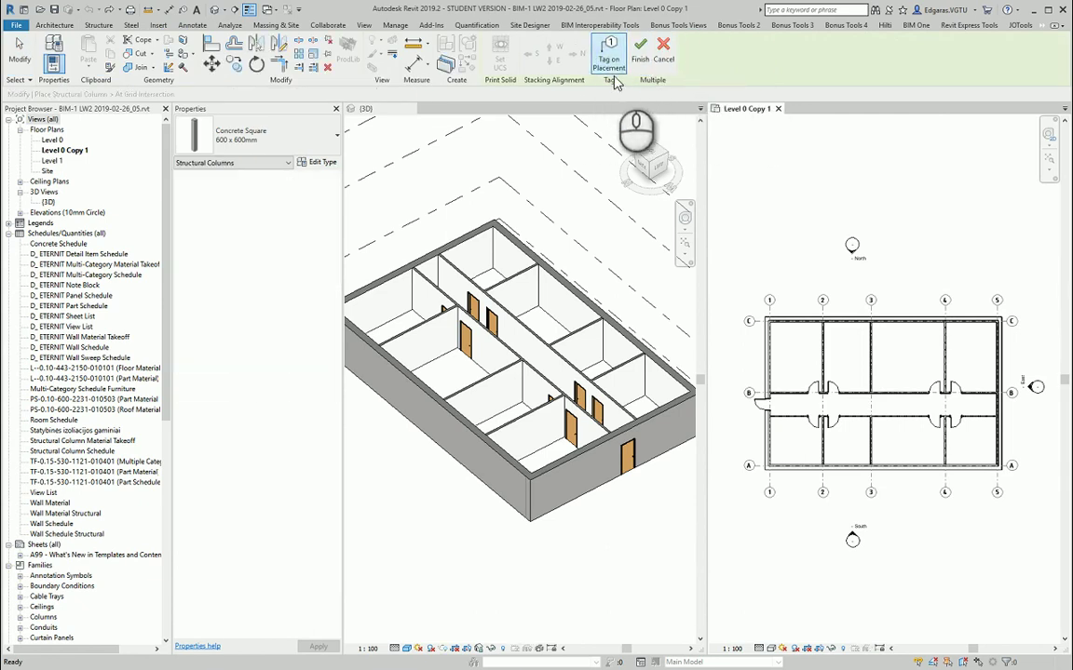
pyautogui.moveTo(968, 453); pyautogui.dragTo(799, 375)
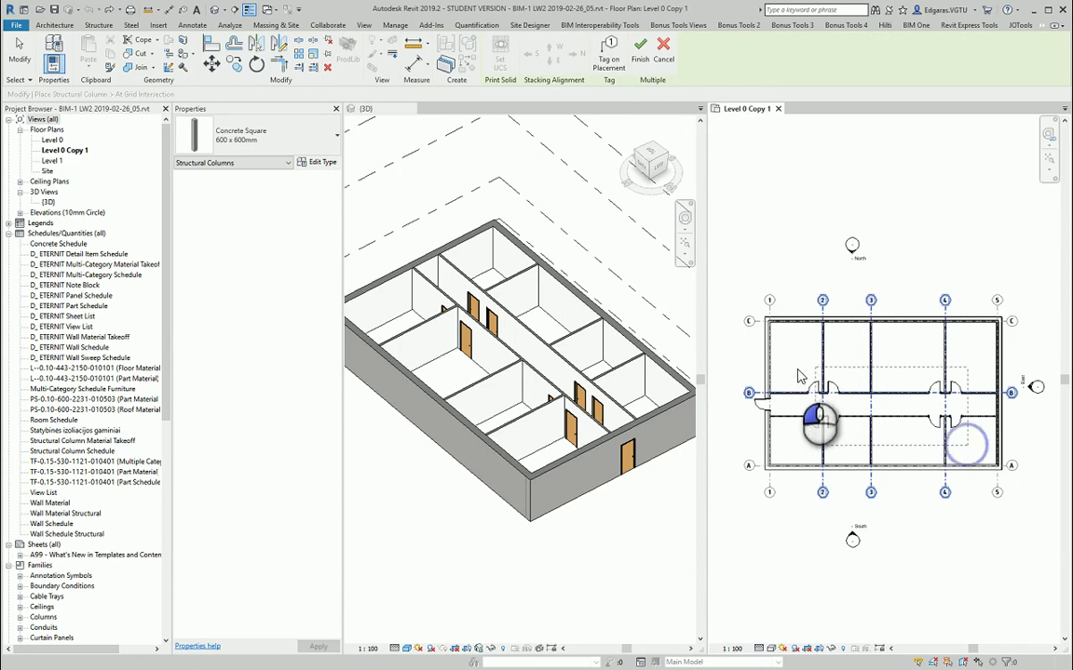
pyautogui.click(639, 54)
# Slide the first two corridor doors along their walls, away from the new columns
pyautogui.scroll(4, 842, 400)
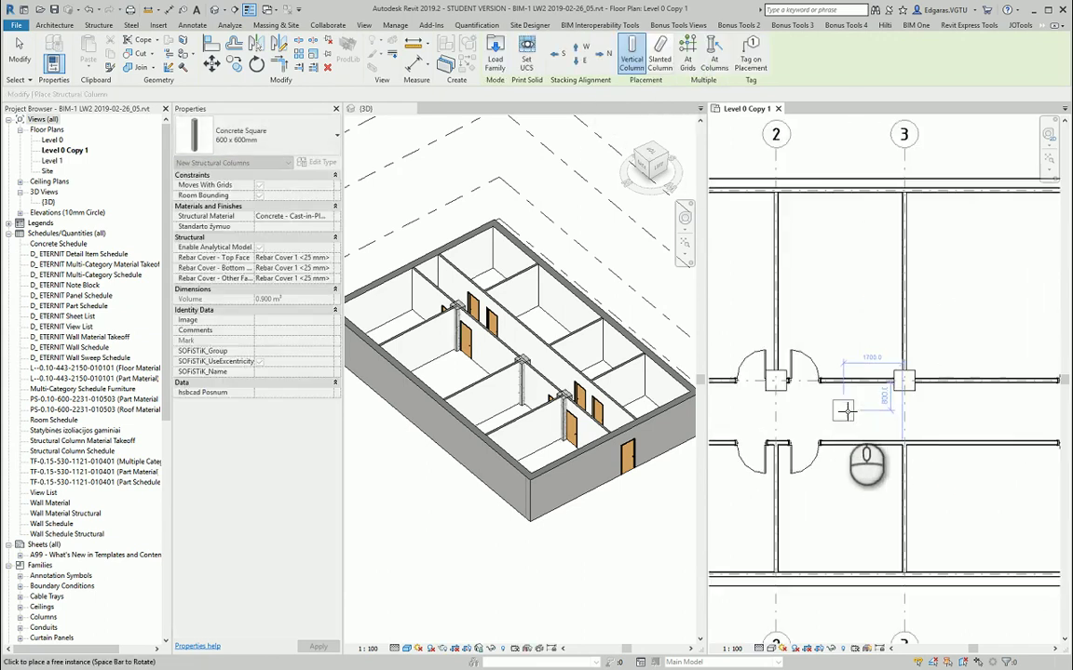
pyautogui.scroll(1, 769, 391)
pyautogui.scroll(1, 771, 389)
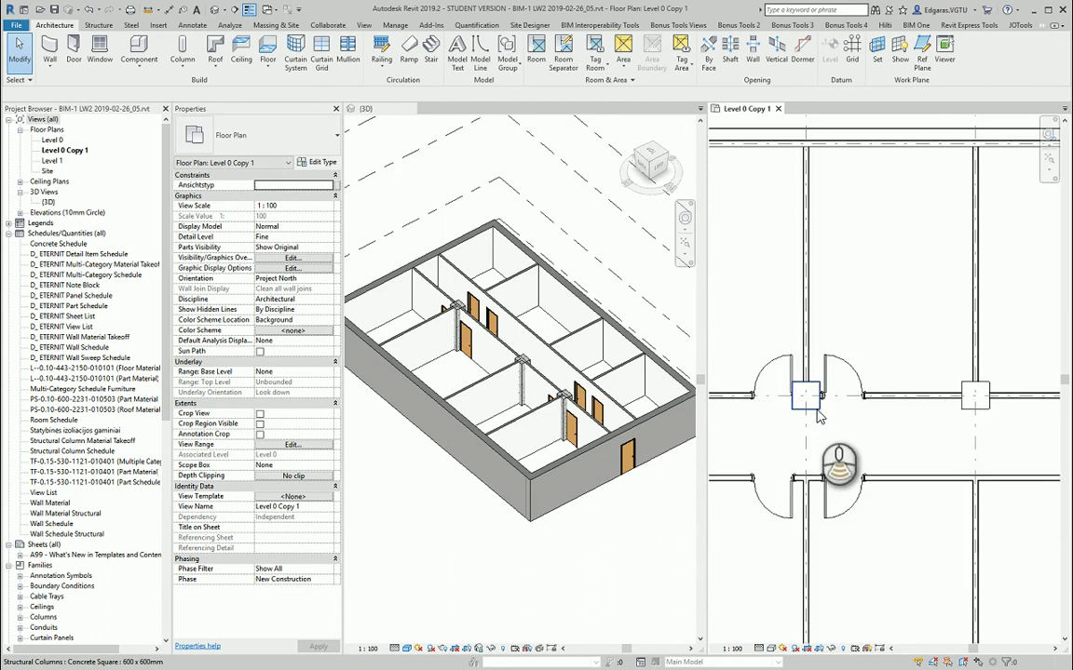
pyautogui.scroll(1, 772, 387)
pyautogui.scroll(1, 779, 381)
pyautogui.scroll(1, 782, 377)
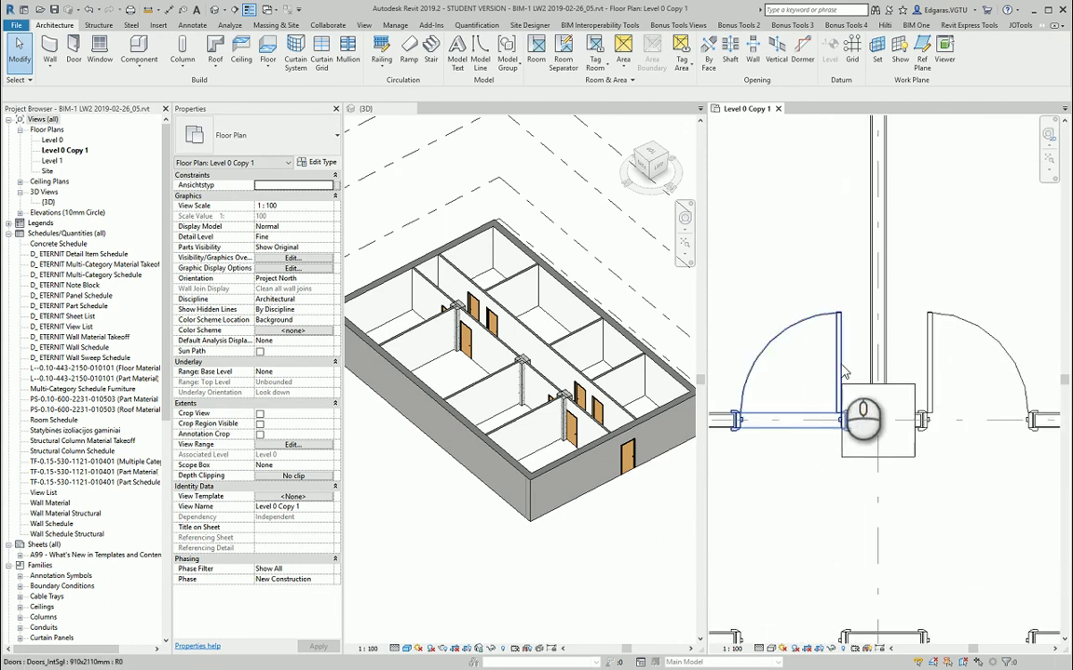
pyautogui.click(812, 373)
pyautogui.moveTo(813, 371); pyautogui.dragTo(891, 376)
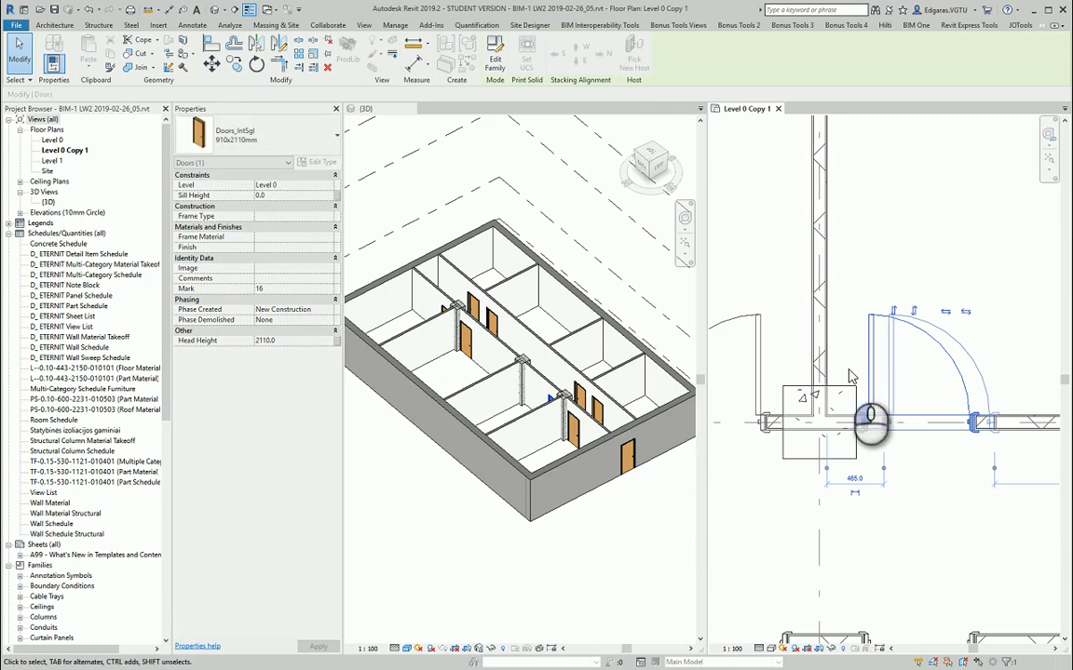
pyautogui.scroll(-2, 866, 423)
pyautogui.keyDown('ctrl'); pyautogui.moveTo(870, 372); pyautogui.dragTo(777, 373); pyautogui.keyUp('ctrl')
# Move the next corridor door beside a column clear of it, then deselect
pyautogui.scroll(2, 817, 384)
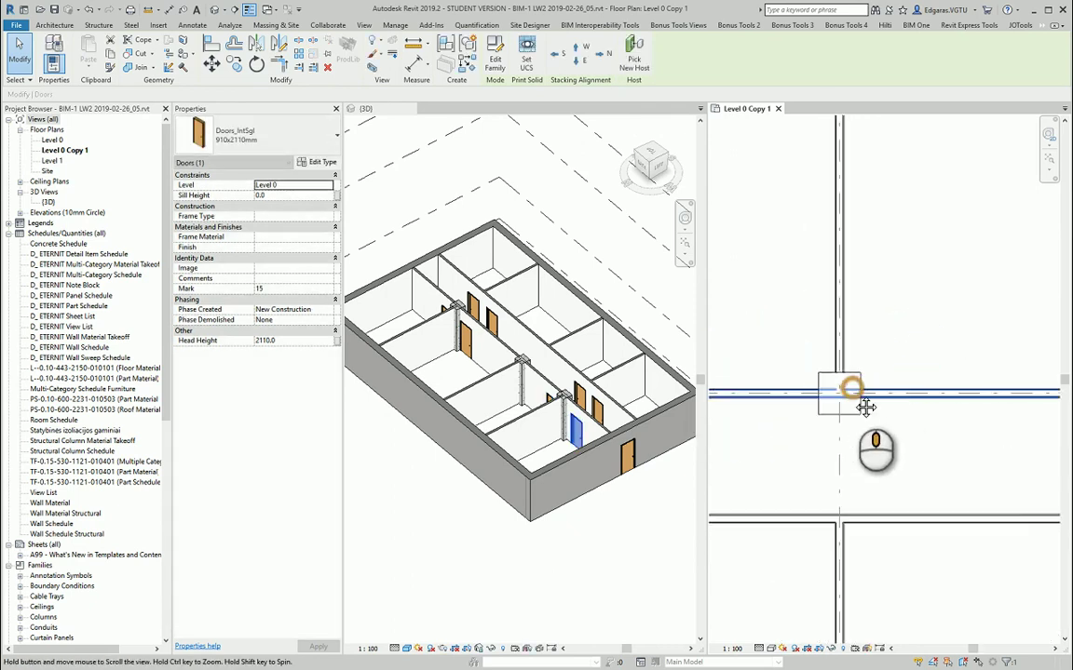
pyautogui.moveTo(707, 410); pyautogui.dragTo(854, 396, button='middle')
pyautogui.scroll(-2, 872, 361)
pyautogui.click(908, 358)
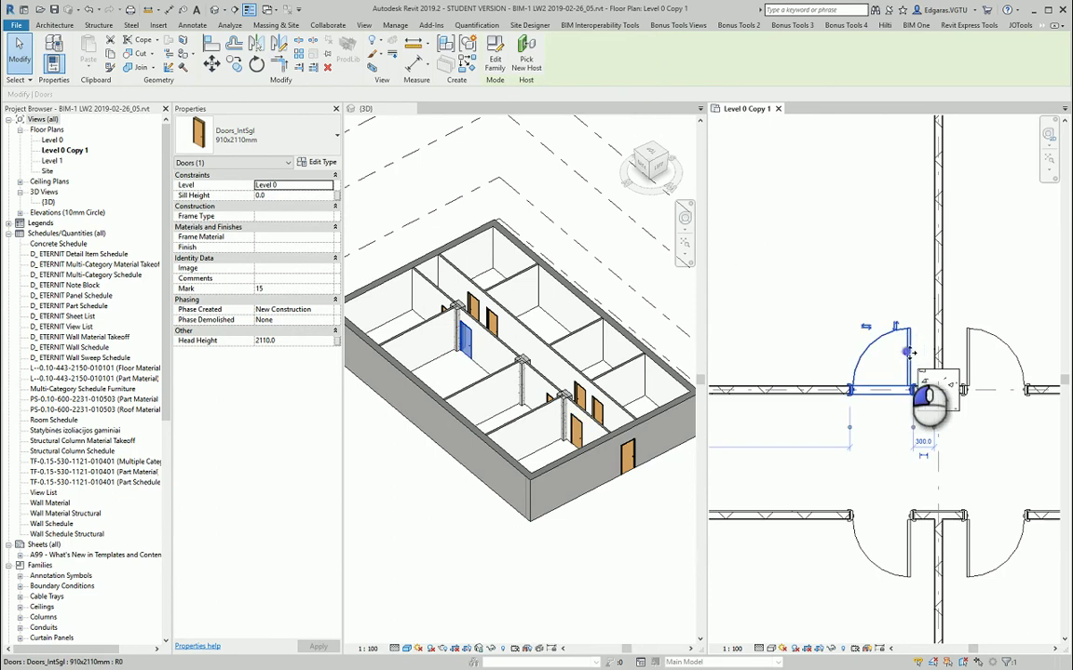
pyautogui.moveTo(1036, 363); pyautogui.dragTo(834, 360, button='middle')
pyautogui.click(833, 360)
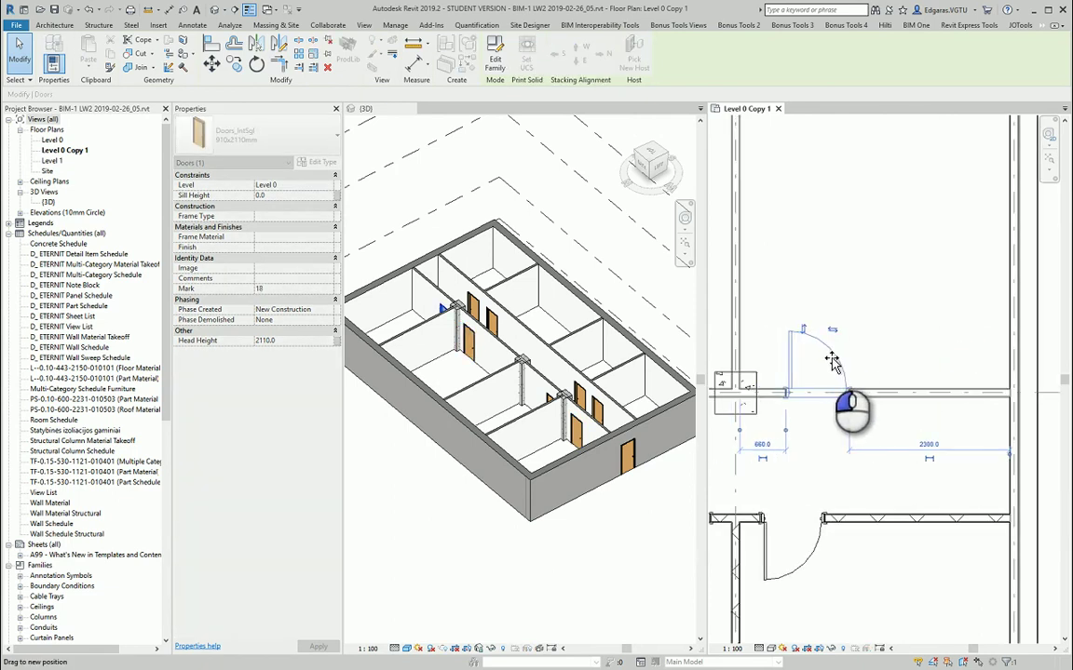
pyautogui.click(854, 339)
pyautogui.scroll(-3, 829, 383)
pyautogui.scroll(-2, 869, 412)
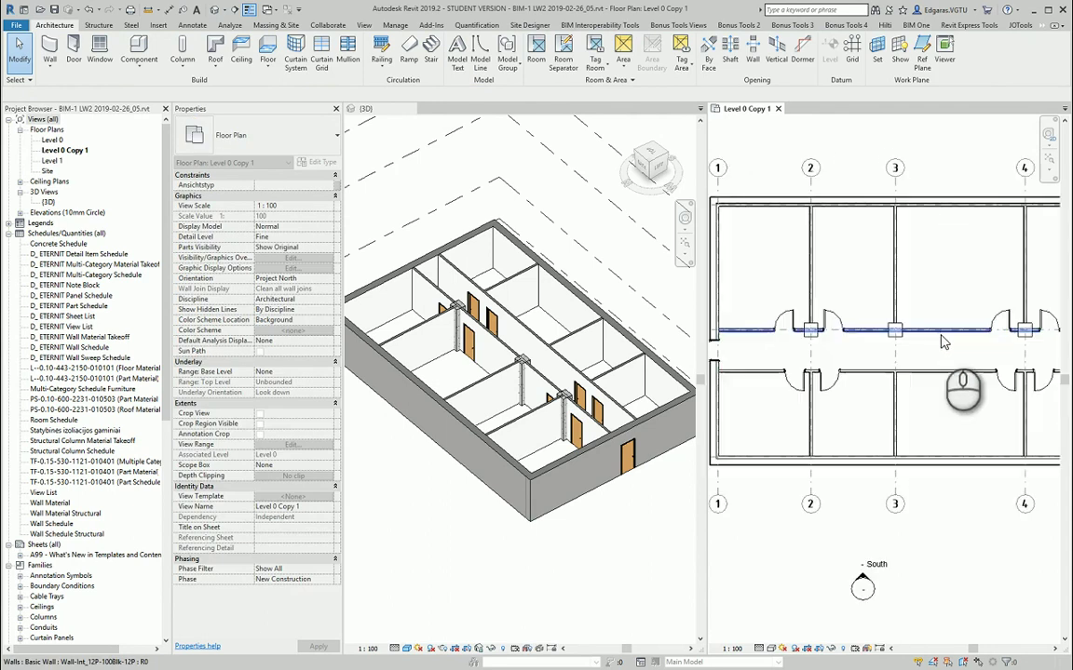
# Activate the 3D view and inspect the wall beside the concrete column
pyautogui.click(522, 554)
pyautogui.scroll(3, 474, 442)
pyautogui.scroll(2, 421, 296)
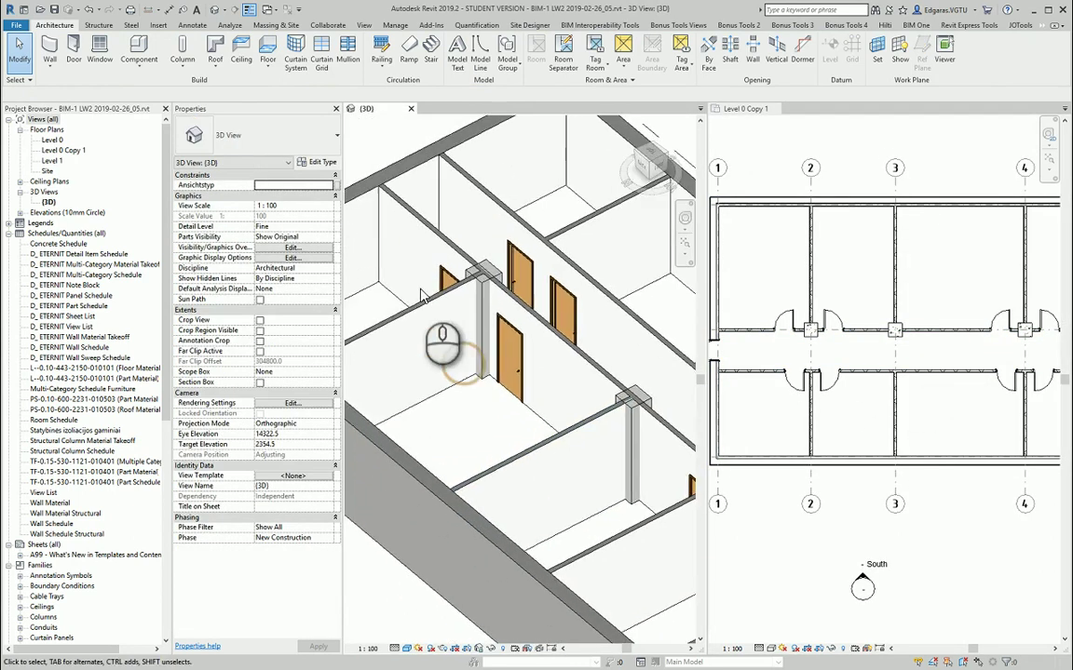
pyautogui.scroll(3, 469, 346)
pyautogui.scroll(2, 488, 372)
pyautogui.click(493, 298)
pyautogui.scroll(2, 549, 321)
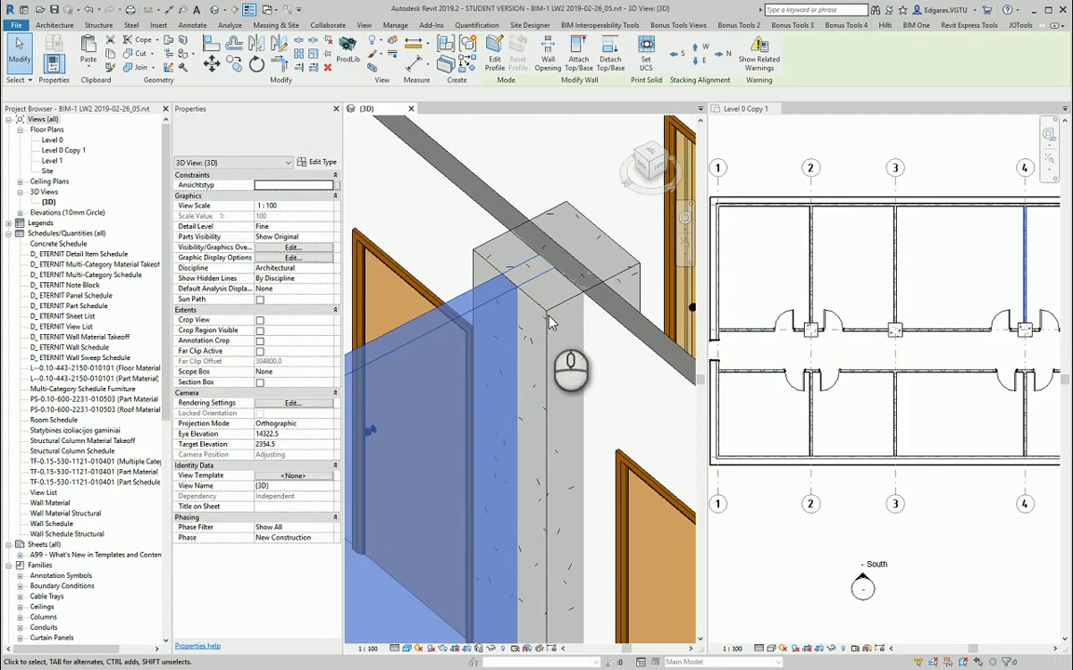
pyautogui.scroll(-4, 549, 324)
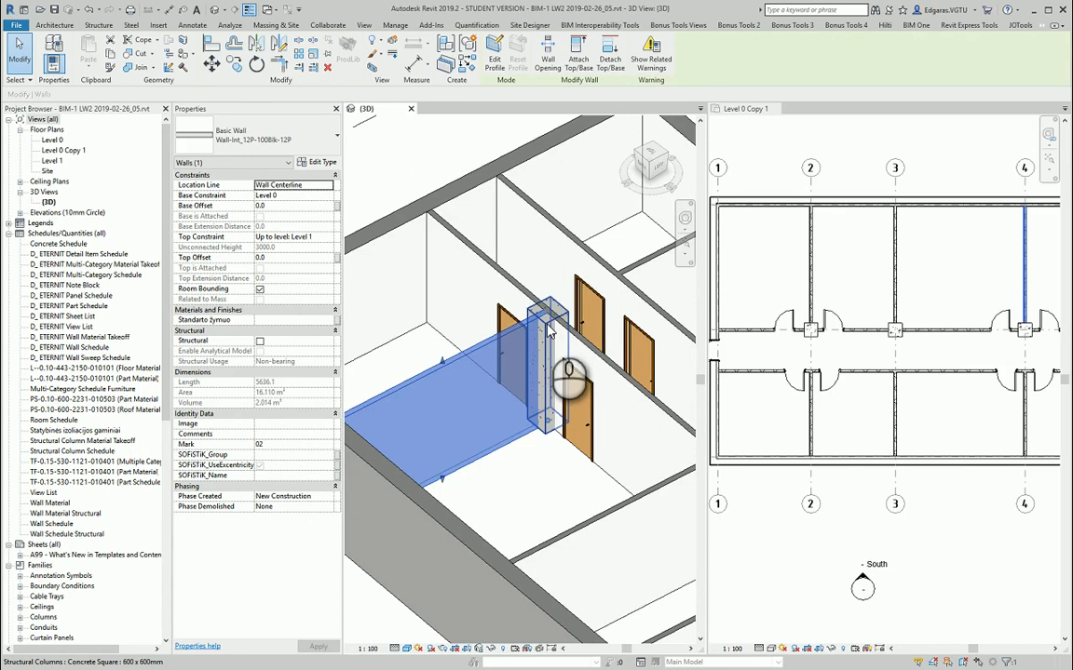
pyautogui.press('Escape')
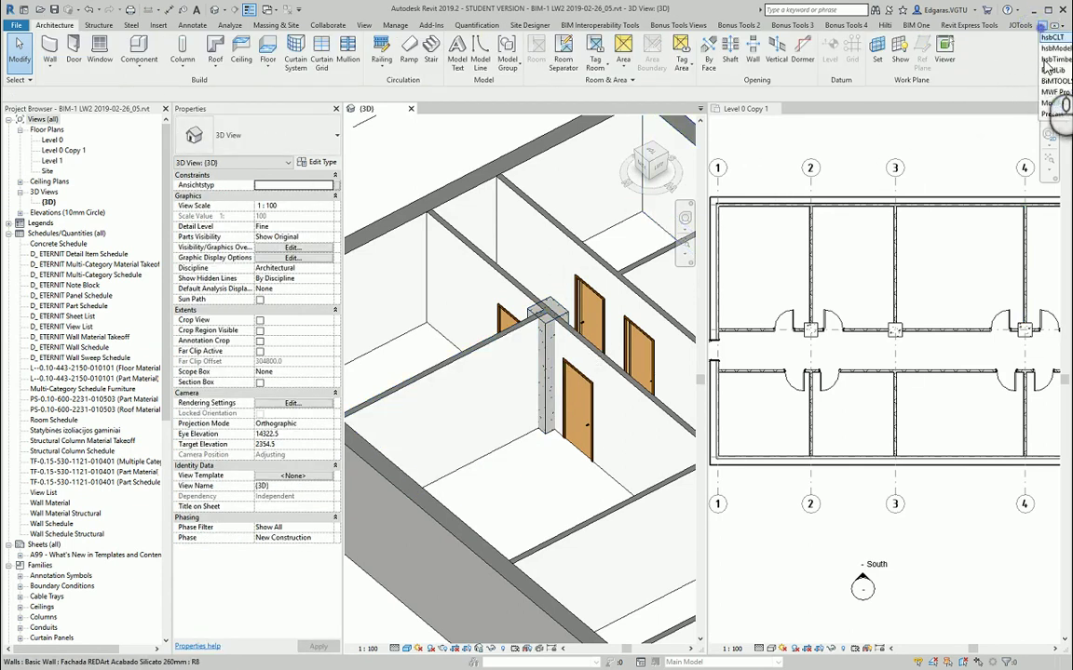
# Attempt Join Geometry on the column, then cancel the pending join
pyautogui.click(1052, 104)
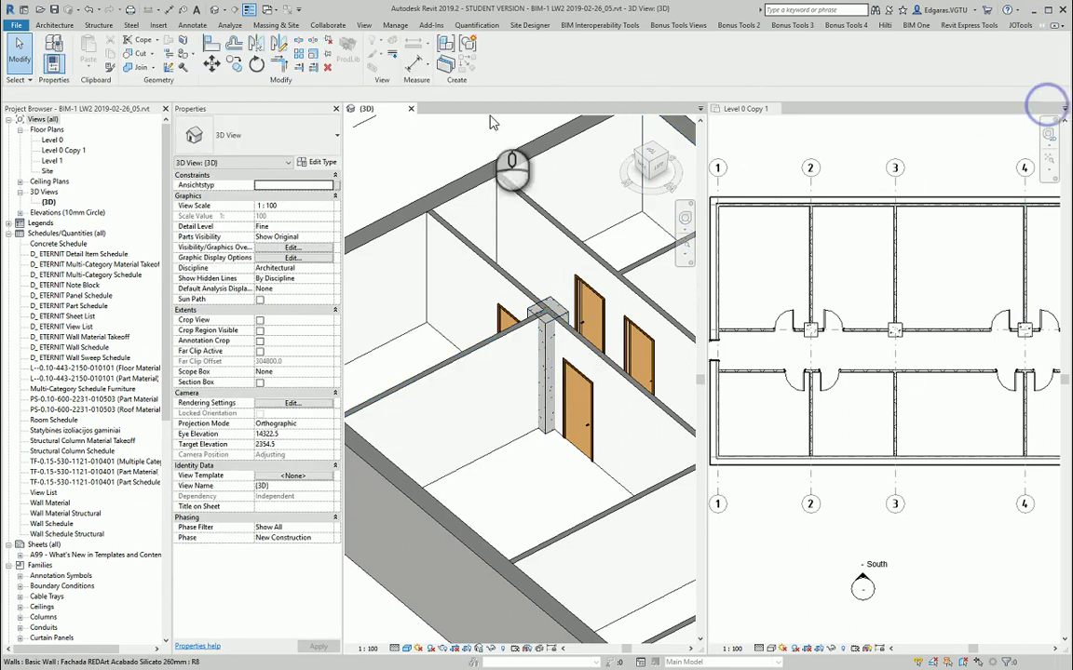
pyautogui.click(132, 71)
pyautogui.scroll(2, 521, 308)
pyautogui.scroll(2, 524, 312)
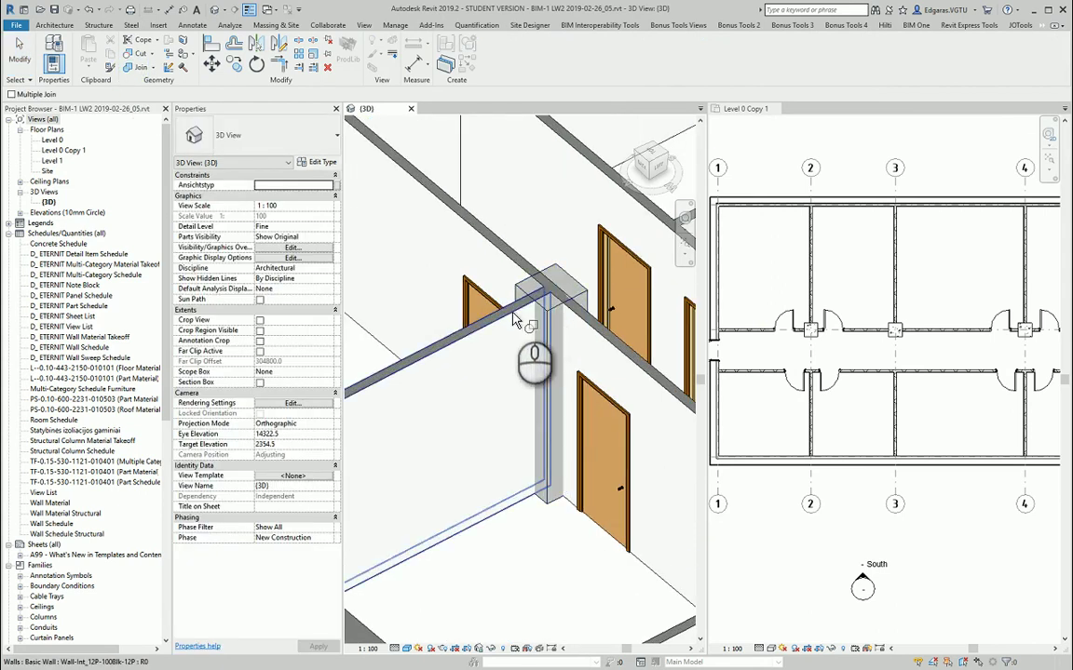
pyautogui.scroll(2, 524, 312)
pyautogui.scroll(2, 526, 310)
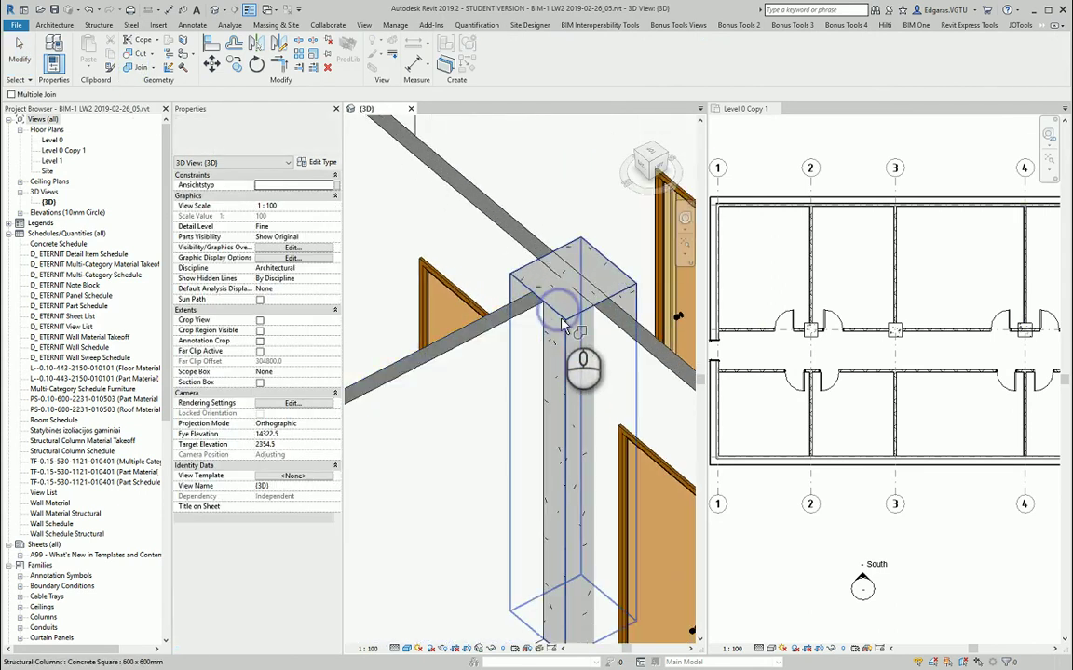
pyautogui.scroll(2, 582, 300)
pyautogui.click(587, 303)
pyautogui.scroll(-2, 522, 288)
pyautogui.scroll(-4, 563, 438)
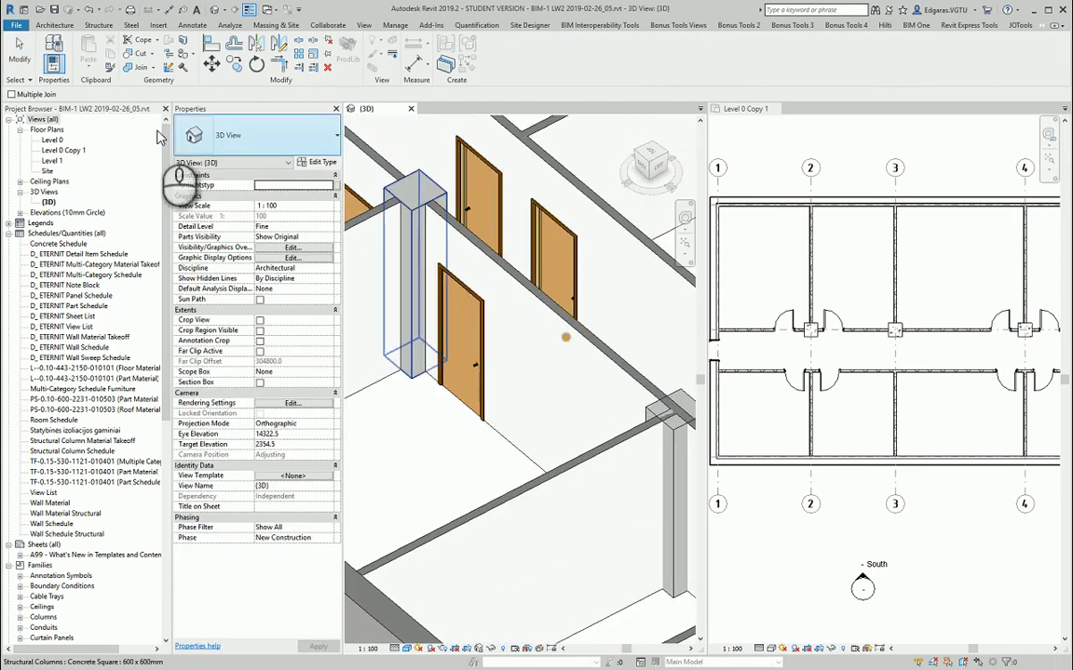
pyautogui.moveTo(339, 255)
pyautogui.mouseDown(button='middle')
pyautogui.moveTo(532, 375)
pyautogui.moveTo(509, 372)
pyautogui.mouseUp(button='middle')
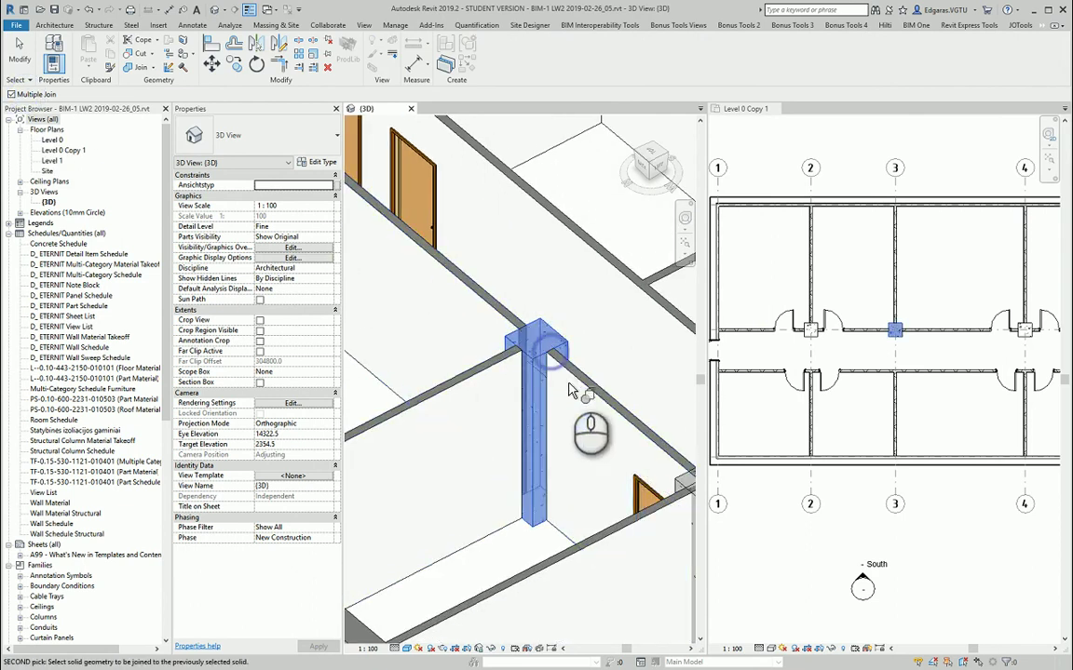
pyautogui.click(141, 67)
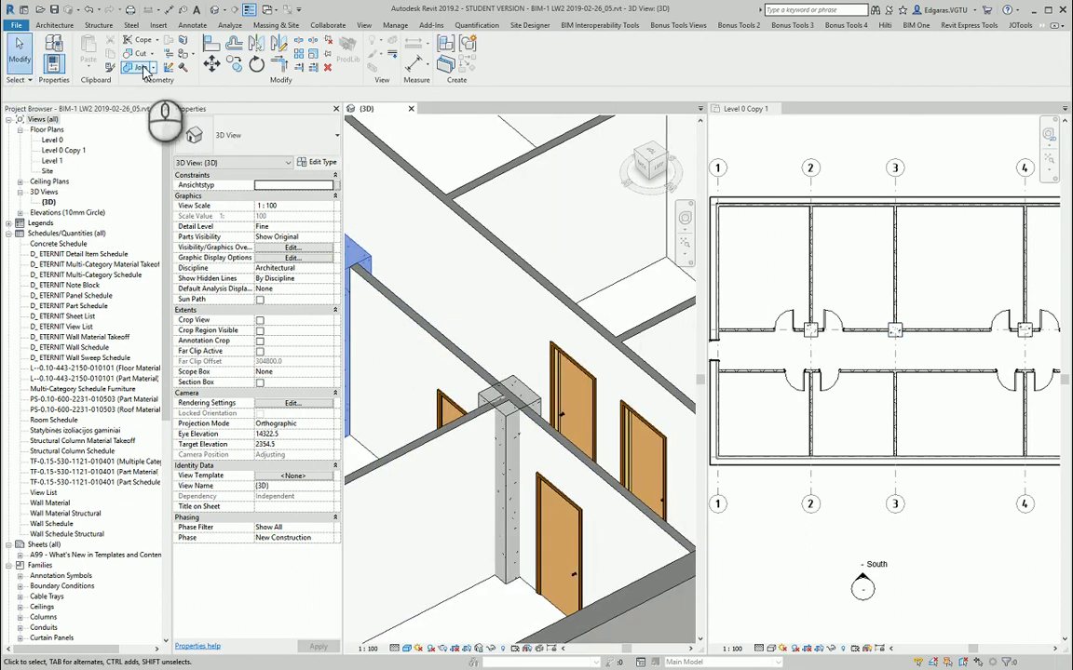
pyautogui.click(532, 408)
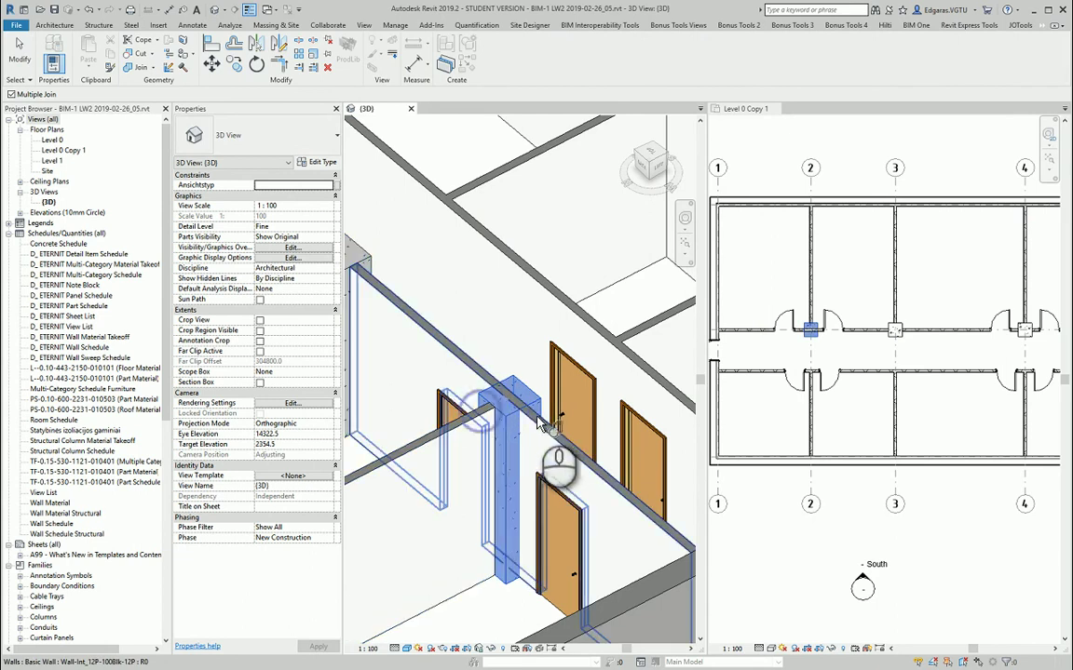
pyautogui.click(538, 419)
pyautogui.press('Escape')
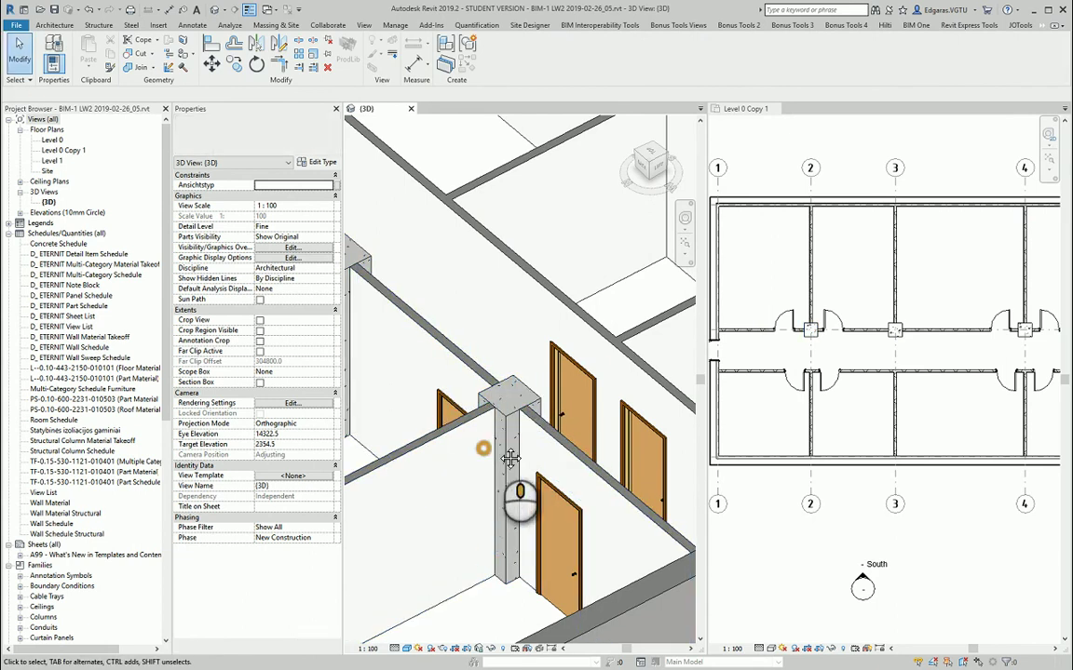
# Mark the wall next to the column as Structural in Properties
pyautogui.keyDown('shift'); pyautogui.moveTo(478, 448); pyautogui.dragTo(553, 421, button='middle'); pyautogui.keyUp('shift')
pyautogui.scroll(-2, 549, 416)
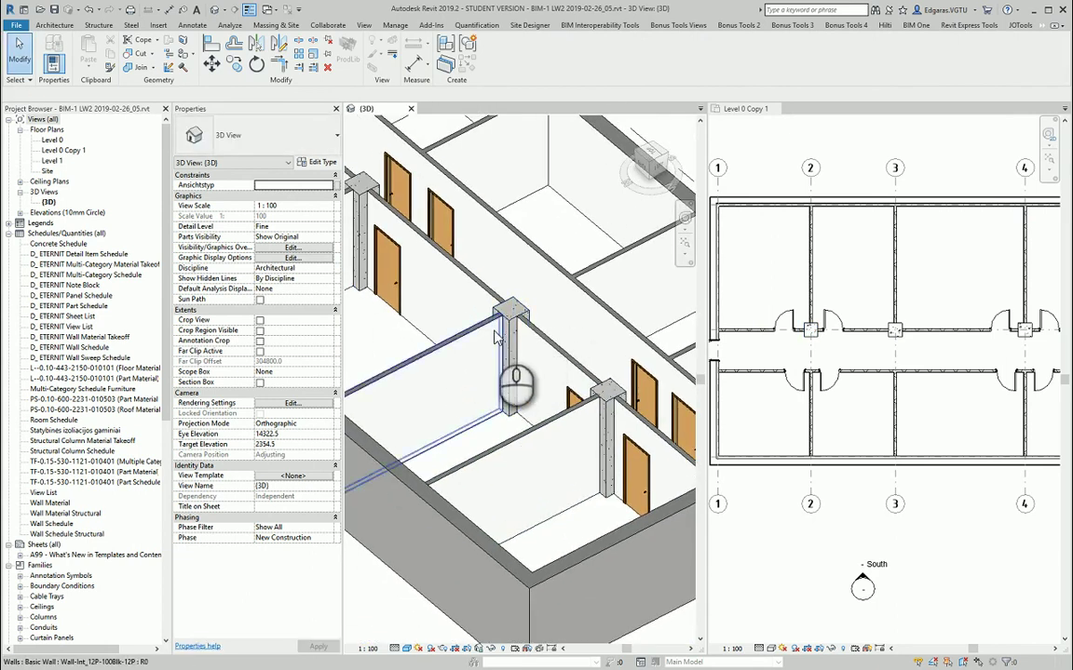
pyautogui.scroll(4, 515, 347)
pyautogui.click(545, 329)
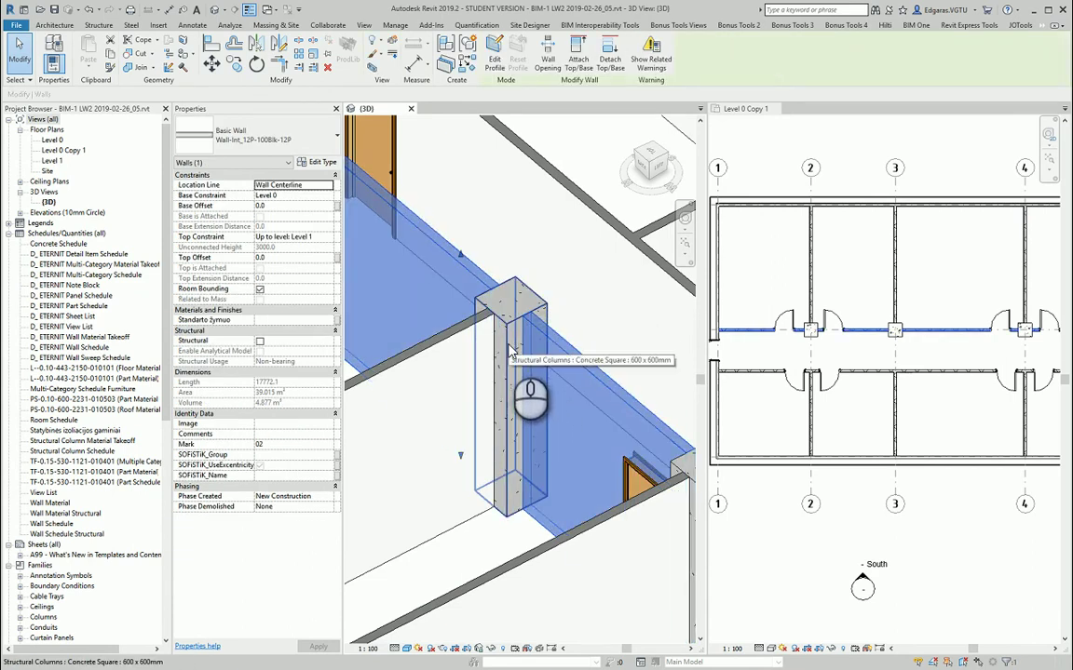
pyautogui.click(511, 352)
pyautogui.scroll(-2, 558, 345)
pyautogui.click(592, 341)
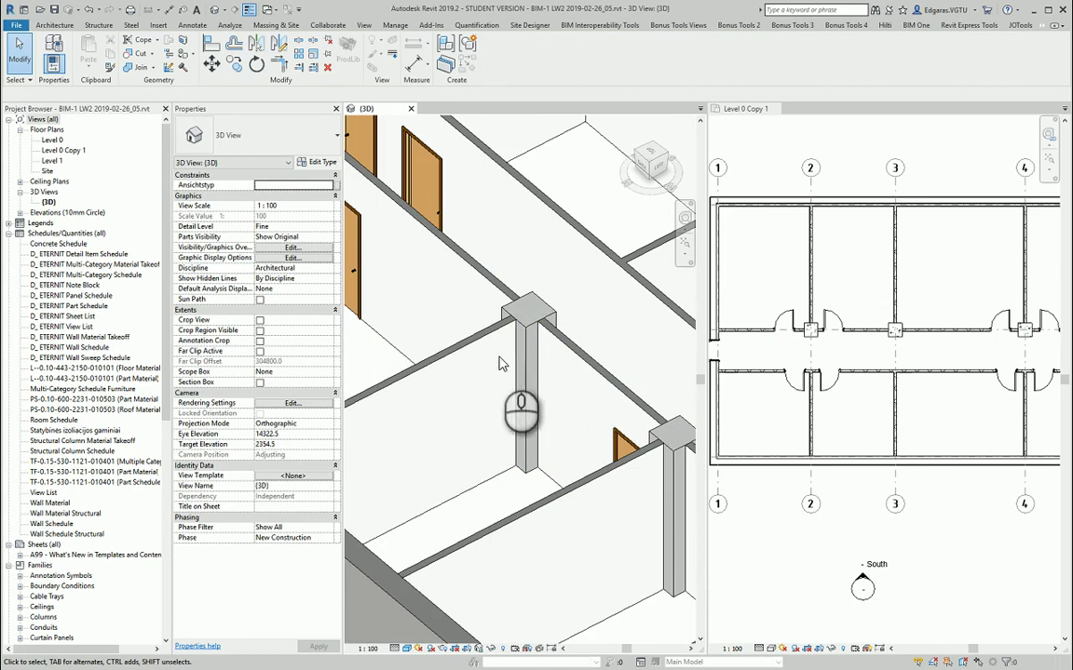
pyautogui.click(455, 348)
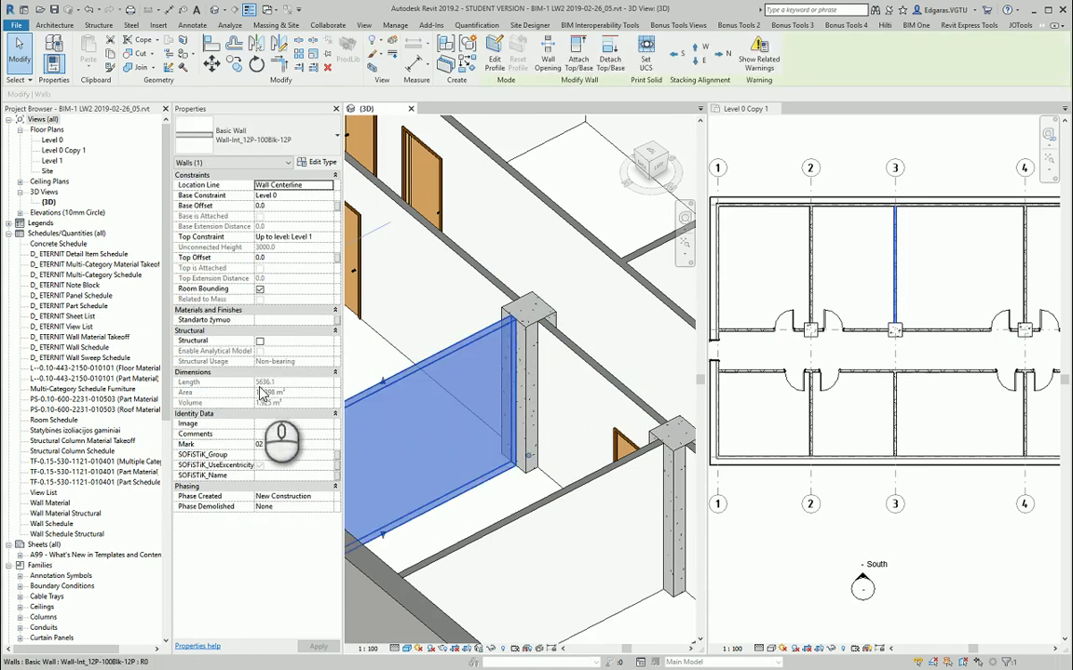
pyautogui.click(261, 342)
pyautogui.click(495, 495)
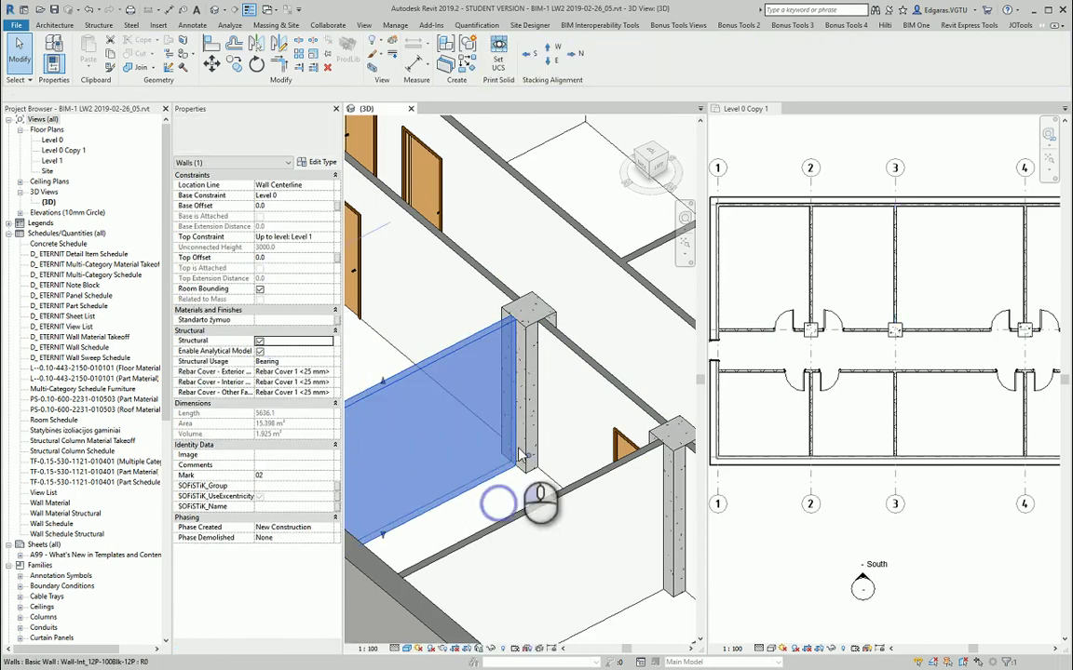
# Apply Switch Join Order to the concrete column
pyautogui.scroll(2, 526, 352)
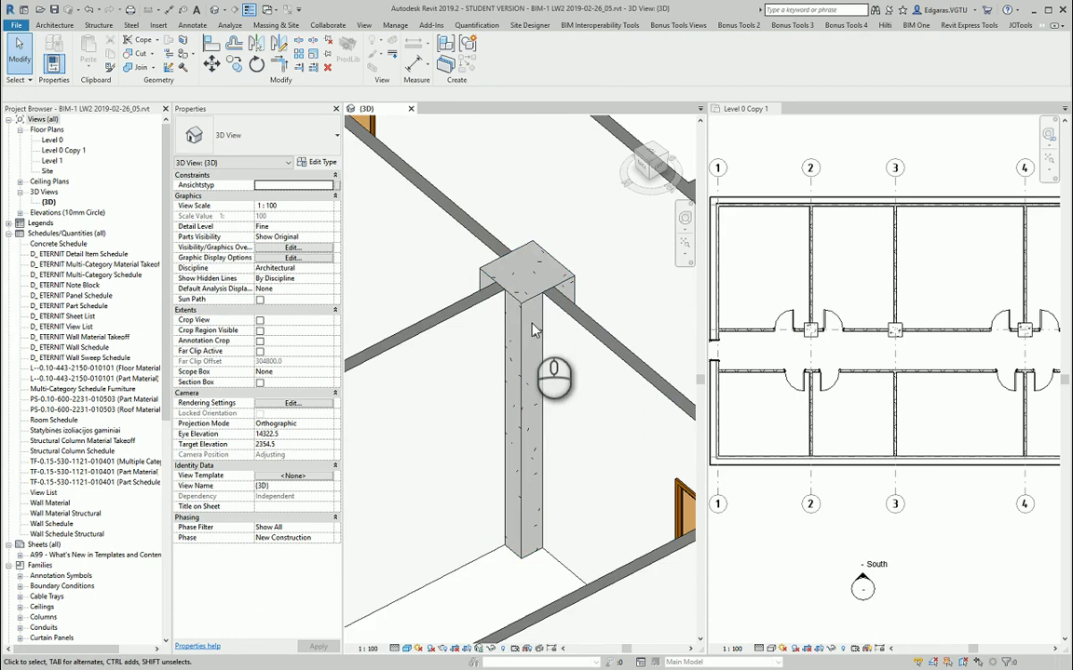
pyautogui.scroll(-2, 534, 327)
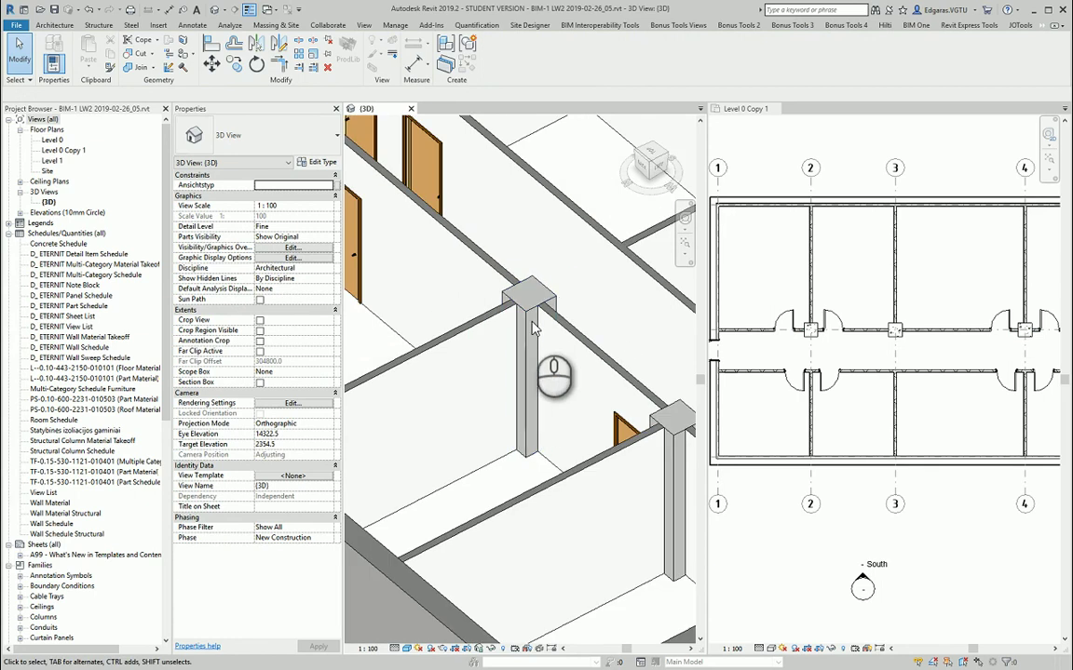
pyautogui.click(153, 68)
pyautogui.click(175, 132)
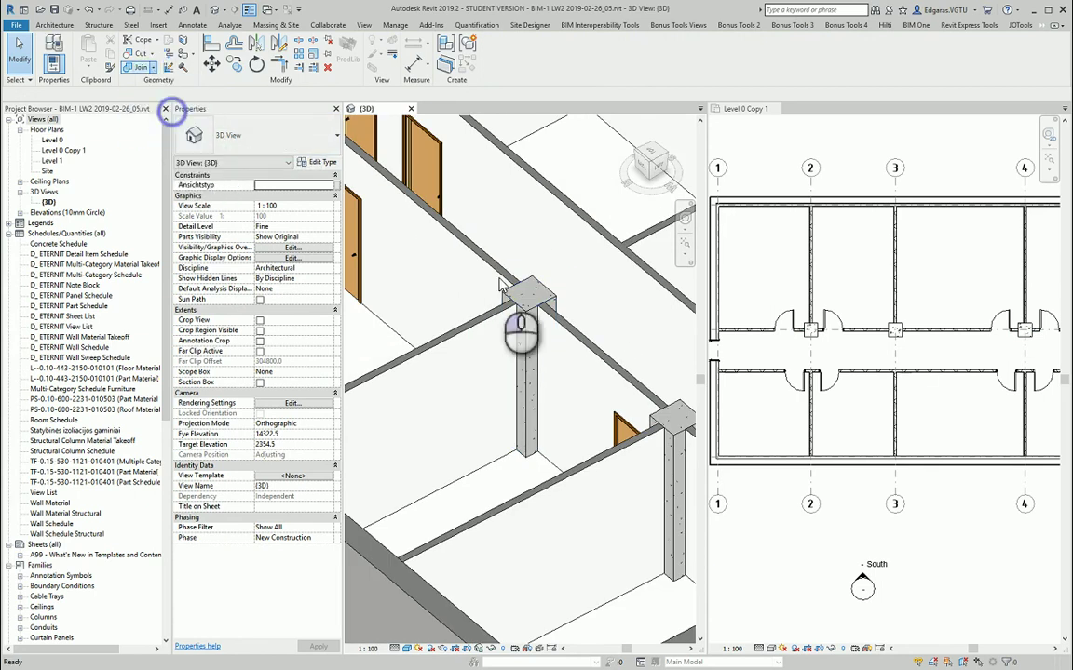
pyautogui.click(535, 354)
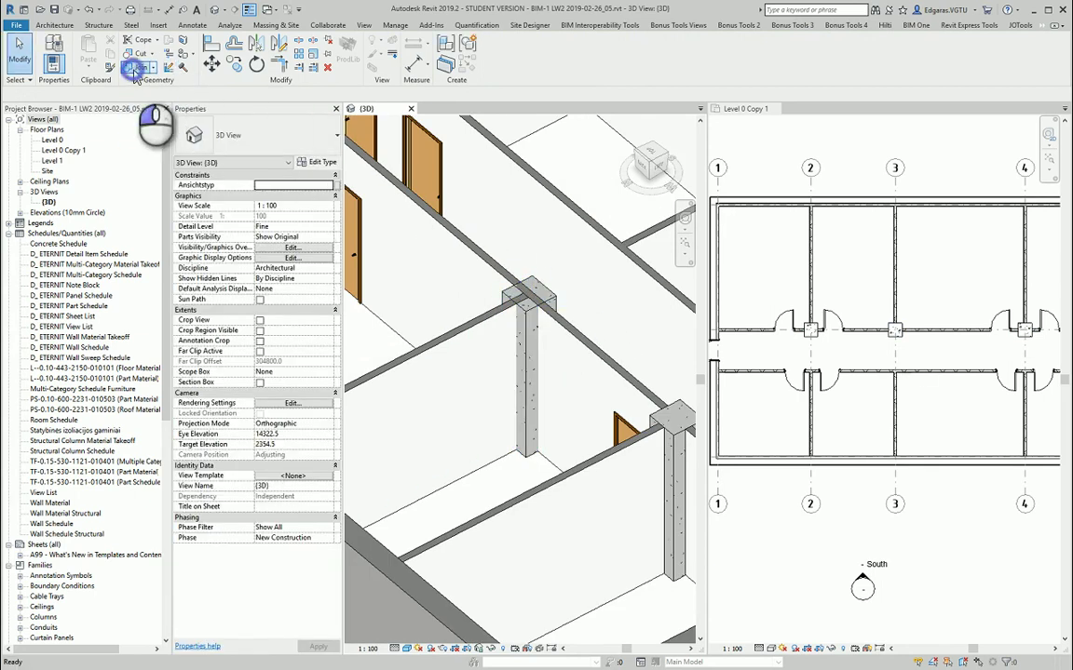
# Join the column's geometry with the adjoining wall
pyautogui.click(135, 73)
pyautogui.scroll(2, 540, 344)
pyautogui.click(539, 322)
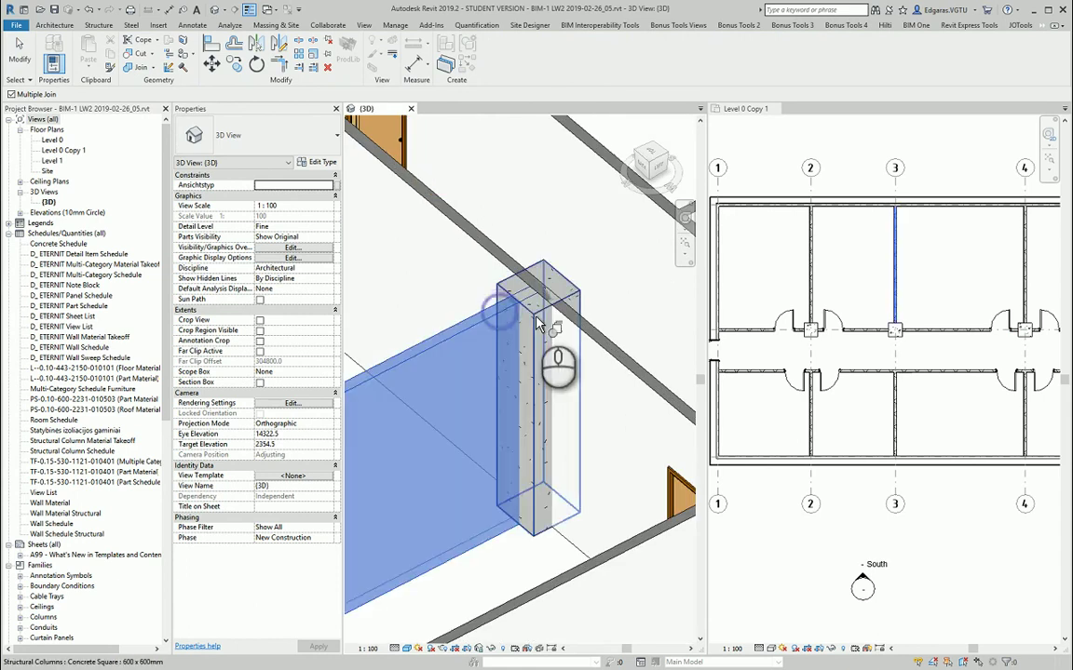
pyautogui.click(545, 345)
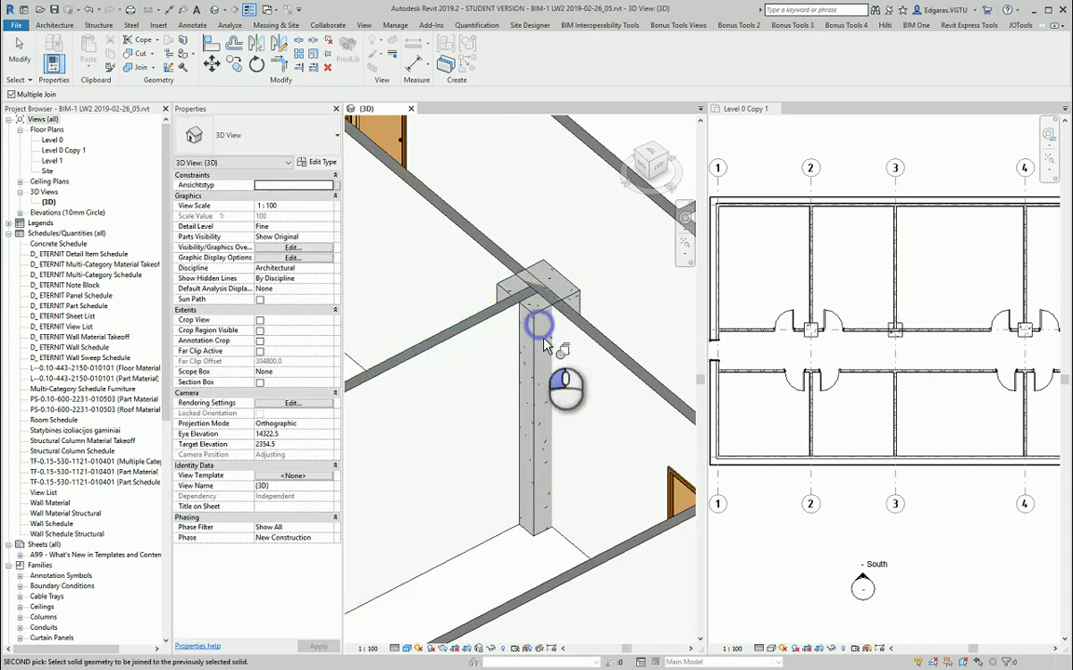
pyautogui.press('Escape')
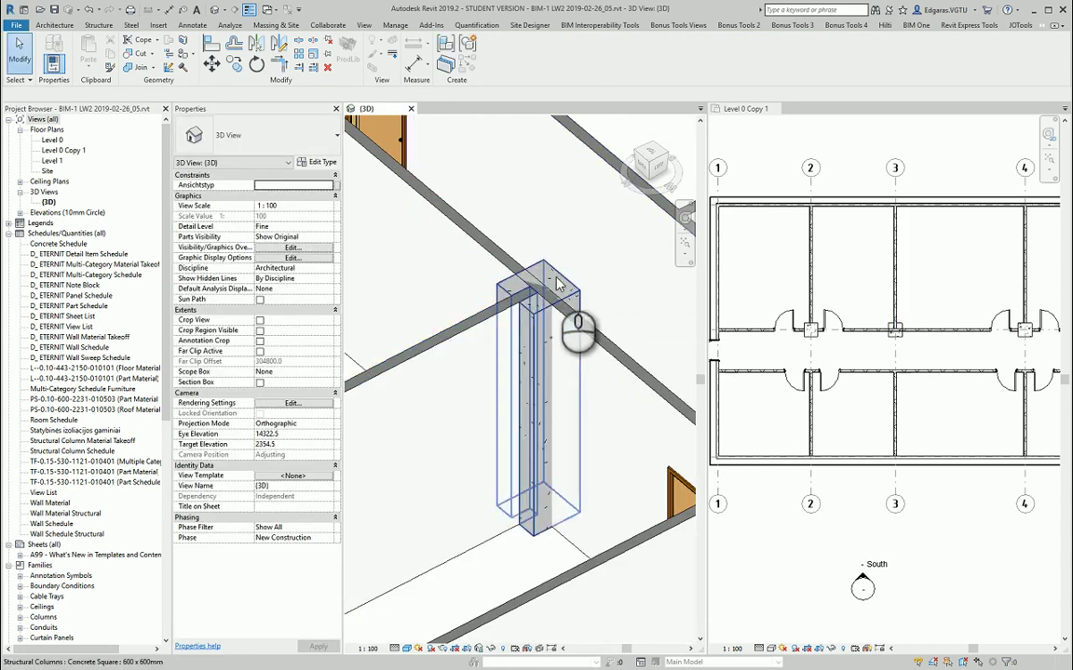
# Join the wall and column again, picking the wall first
pyautogui.scroll(2, 547, 363)
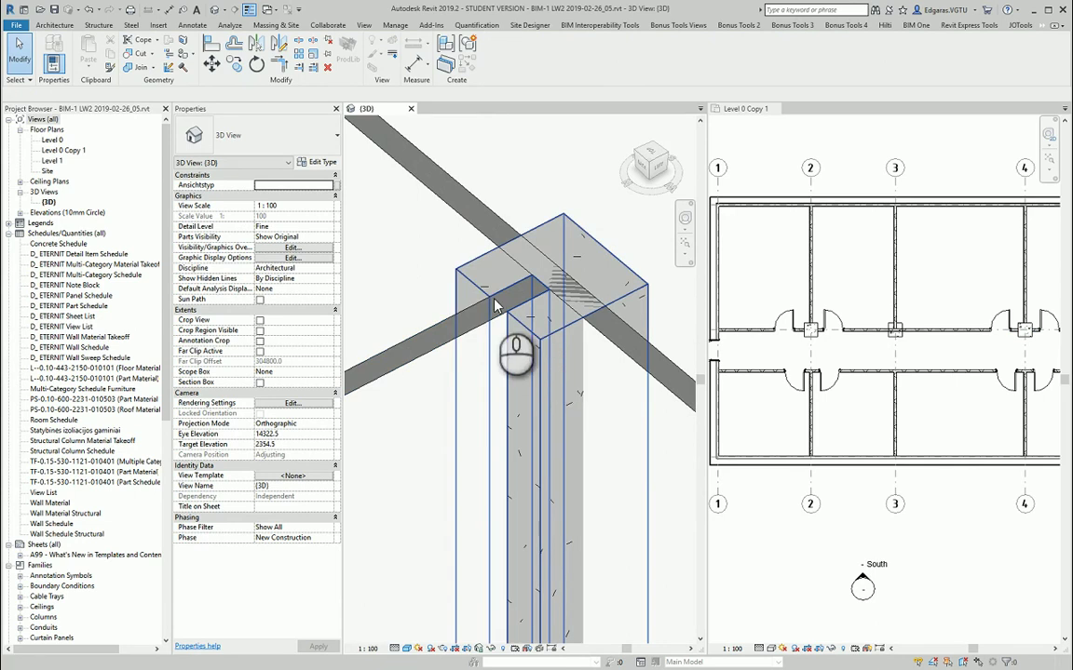
pyautogui.click(137, 68)
pyautogui.click(485, 252)
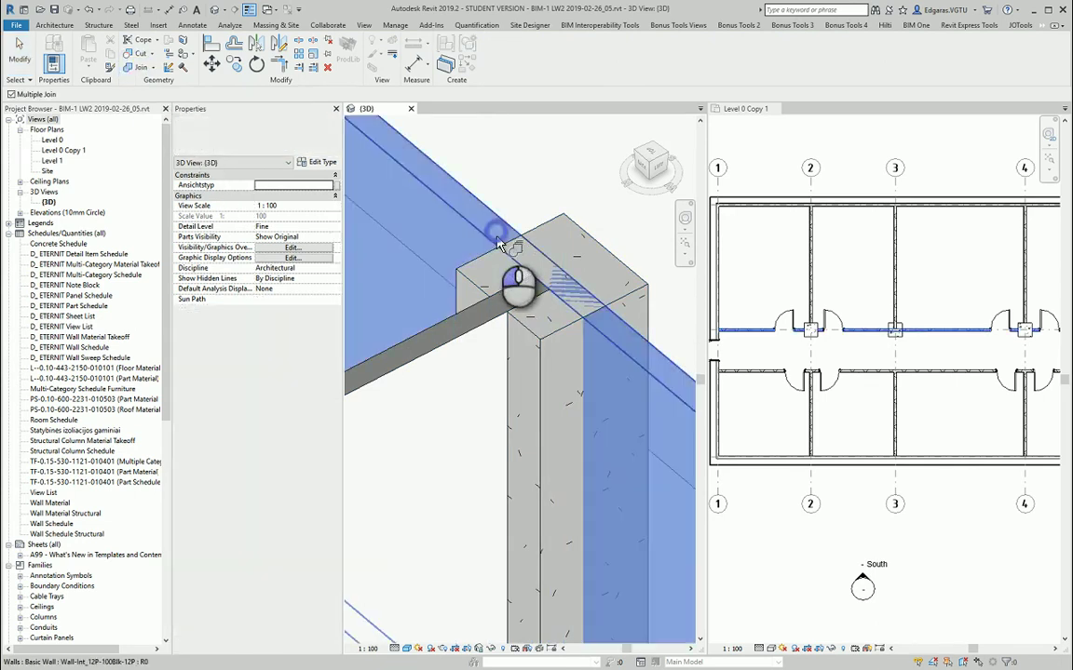
pyautogui.click(510, 288)
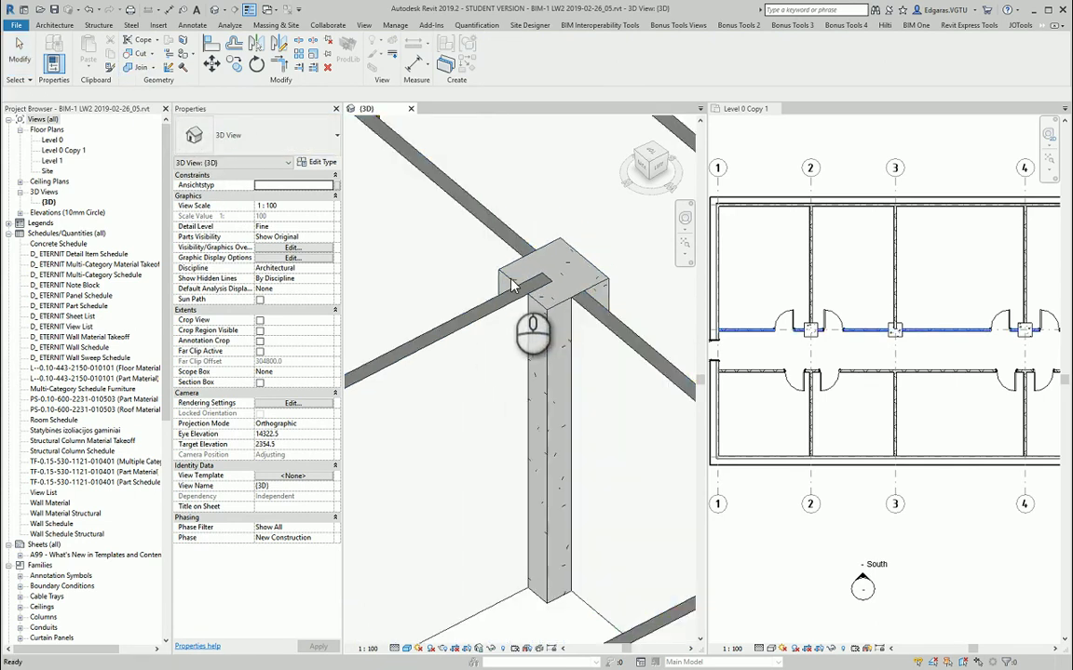
pyautogui.press('Escape')
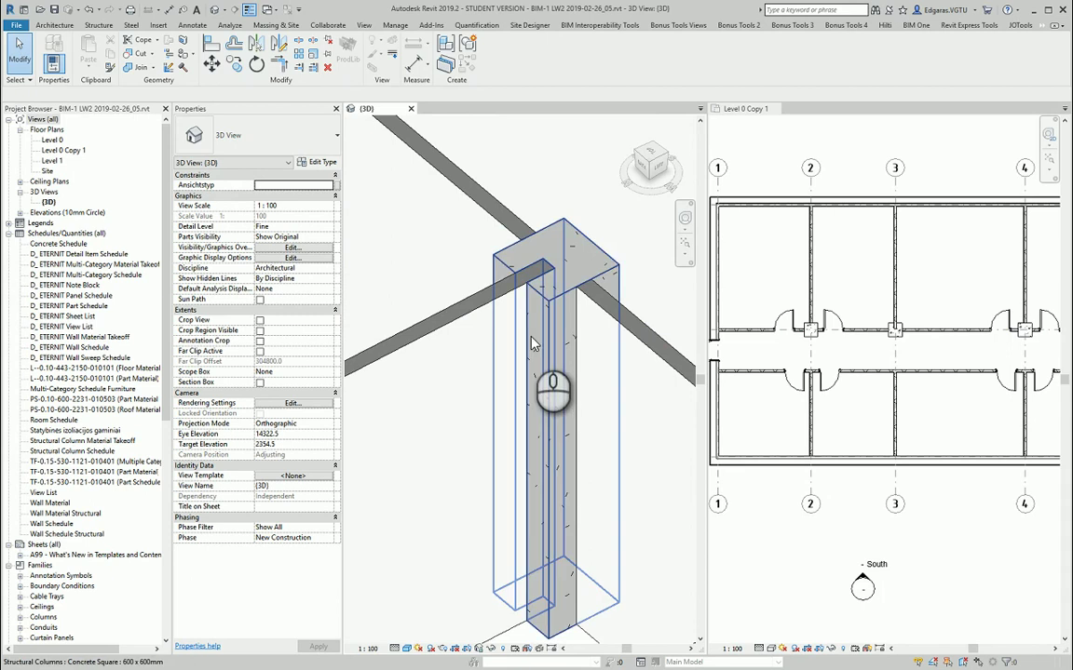
pyautogui.scroll(-2, 526, 447)
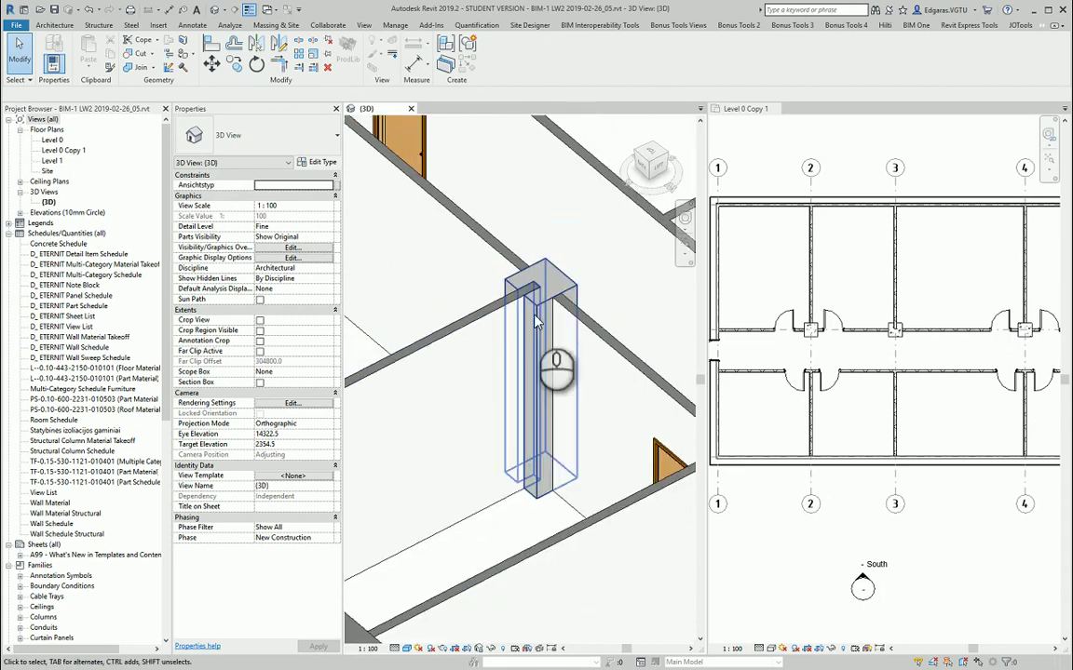
pyautogui.scroll(2, 530, 288)
pyautogui.scroll(1, 530, 288)
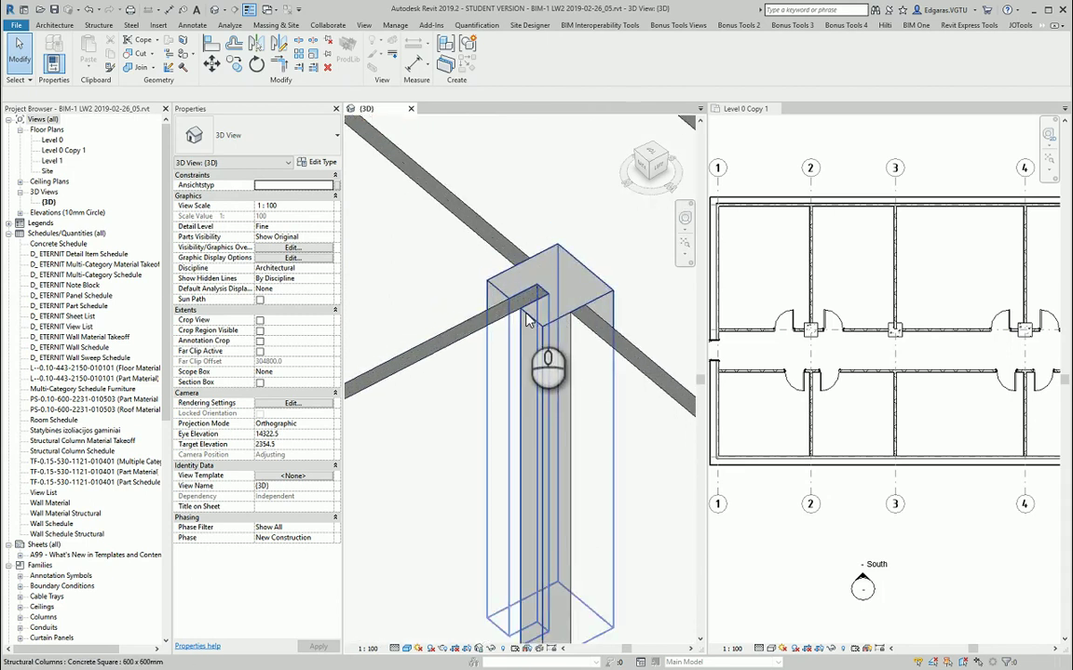
# Use Switch Join Order on the column so it cuts through the wall
pyautogui.click(155, 68)
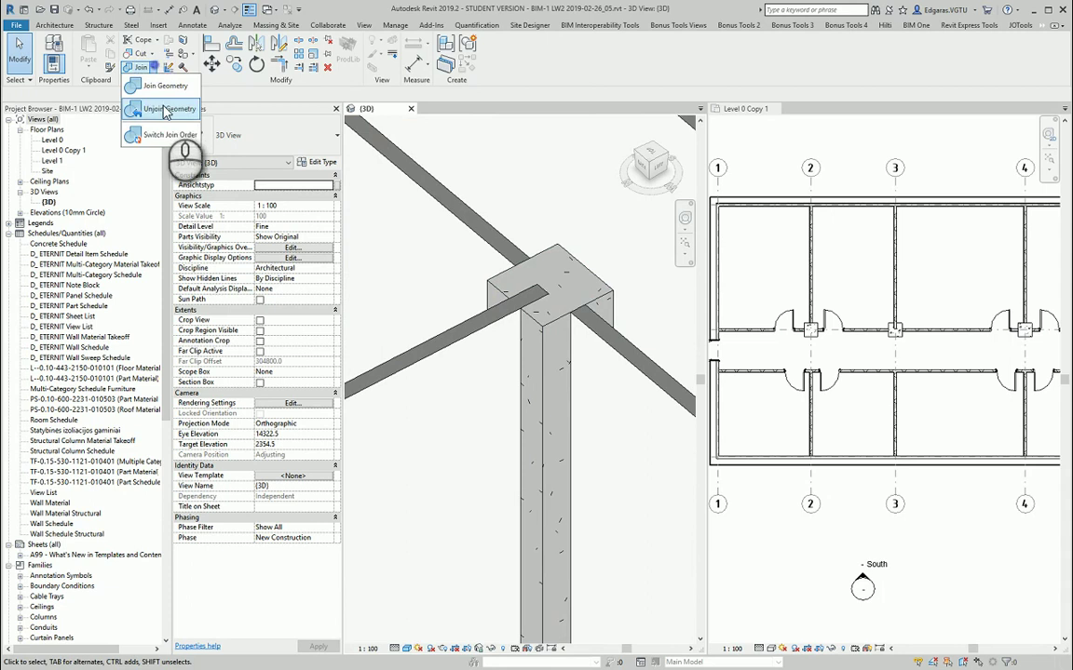
pyautogui.click(155, 137)
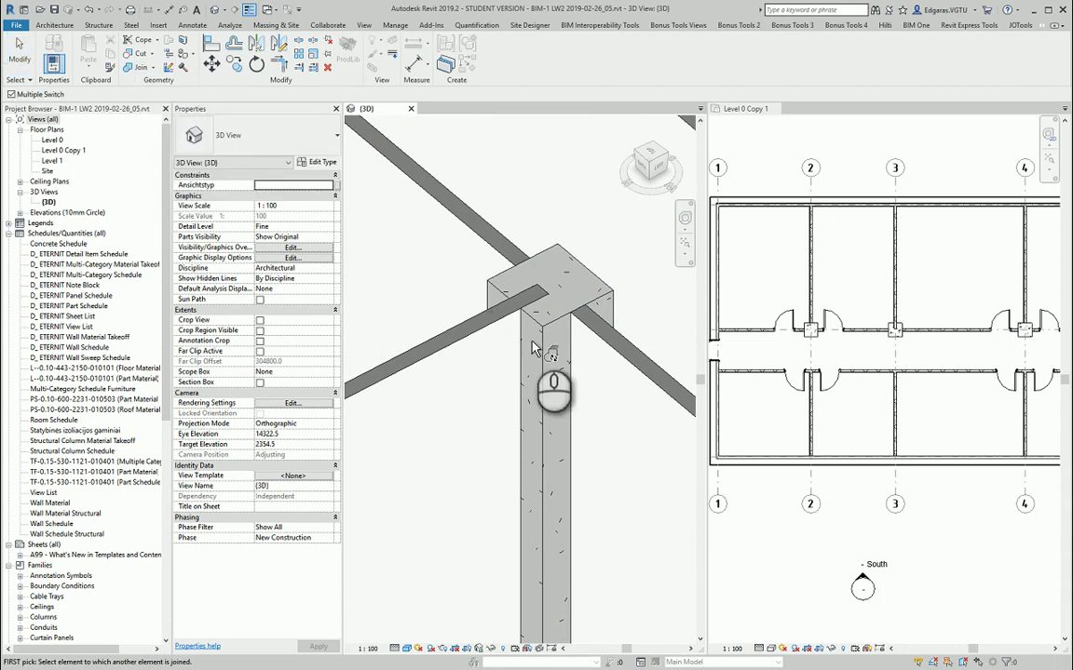
pyautogui.click(547, 337)
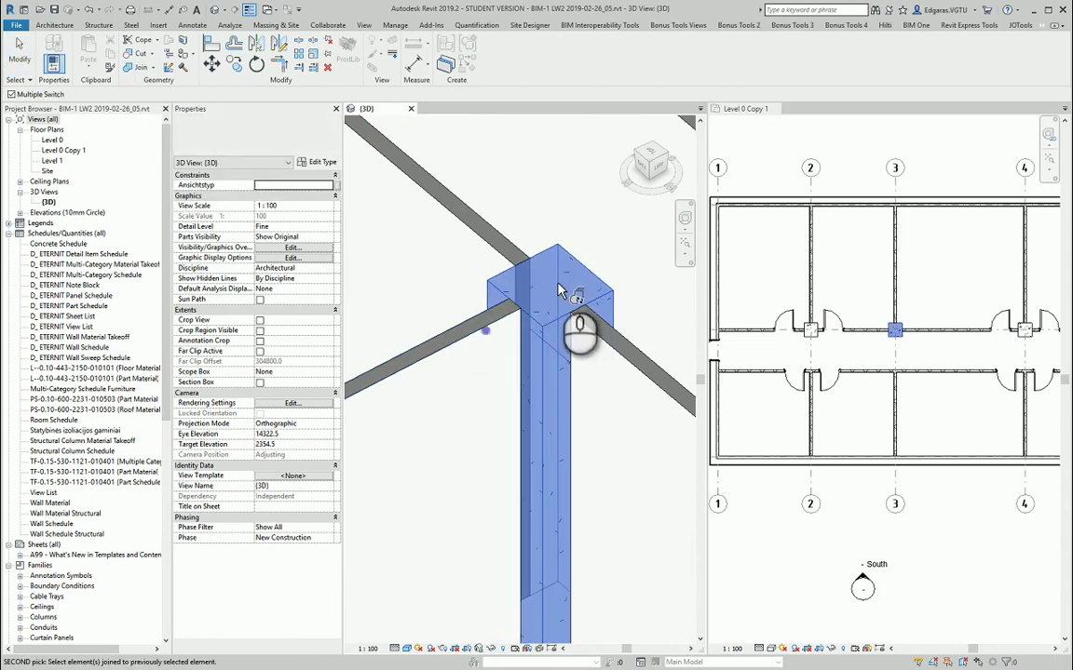
pyautogui.scroll(-2, 546, 364)
pyautogui.scroll(-1, 519, 451)
pyautogui.press('Escape')
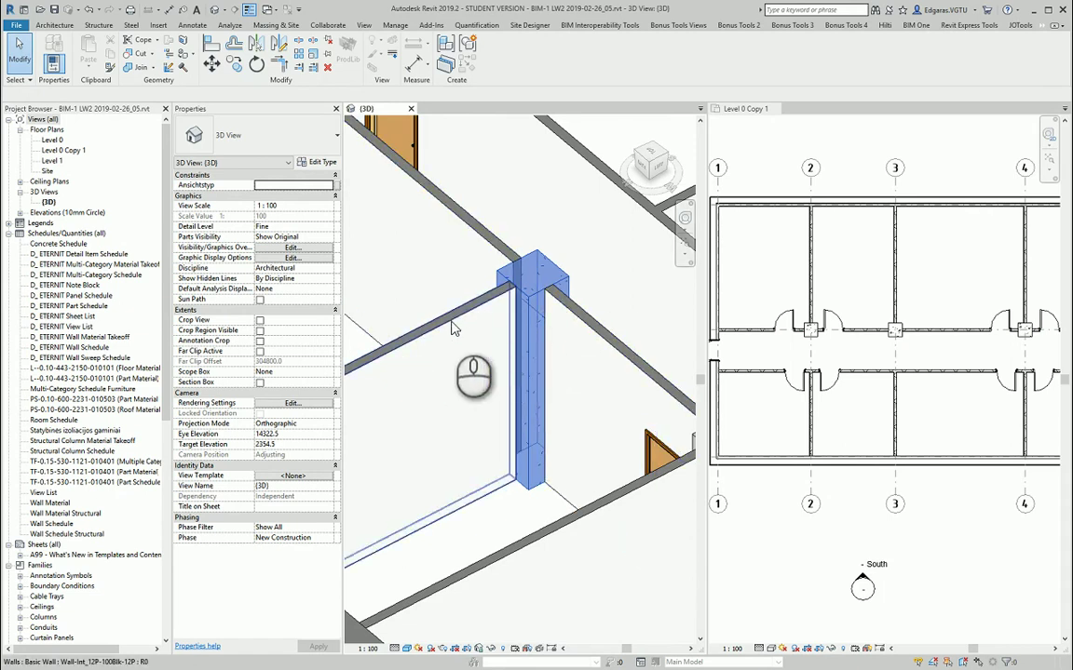
pyautogui.scroll(-2, 500, 356)
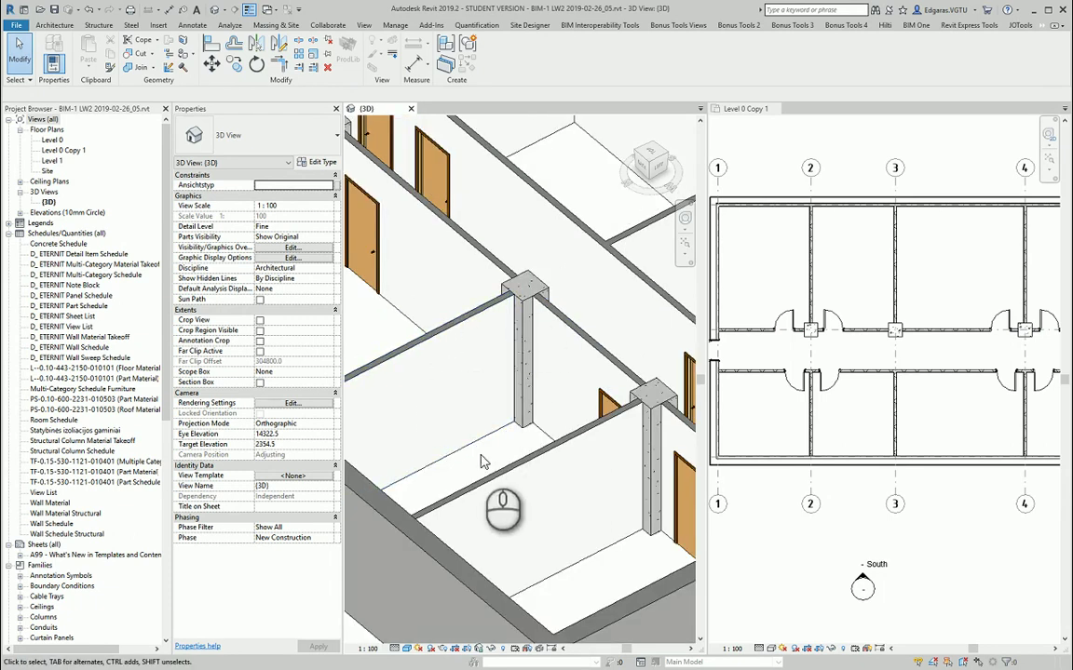
# Uncheck Structural on the wall beside the column
pyautogui.click(371, 365)
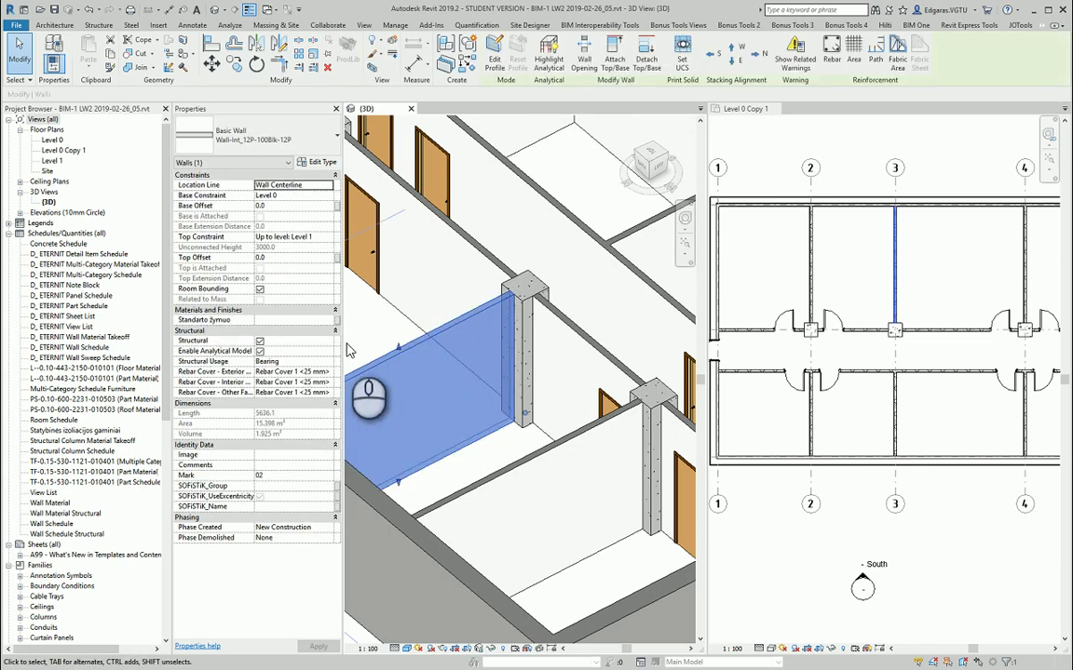
pyautogui.click(259, 341)
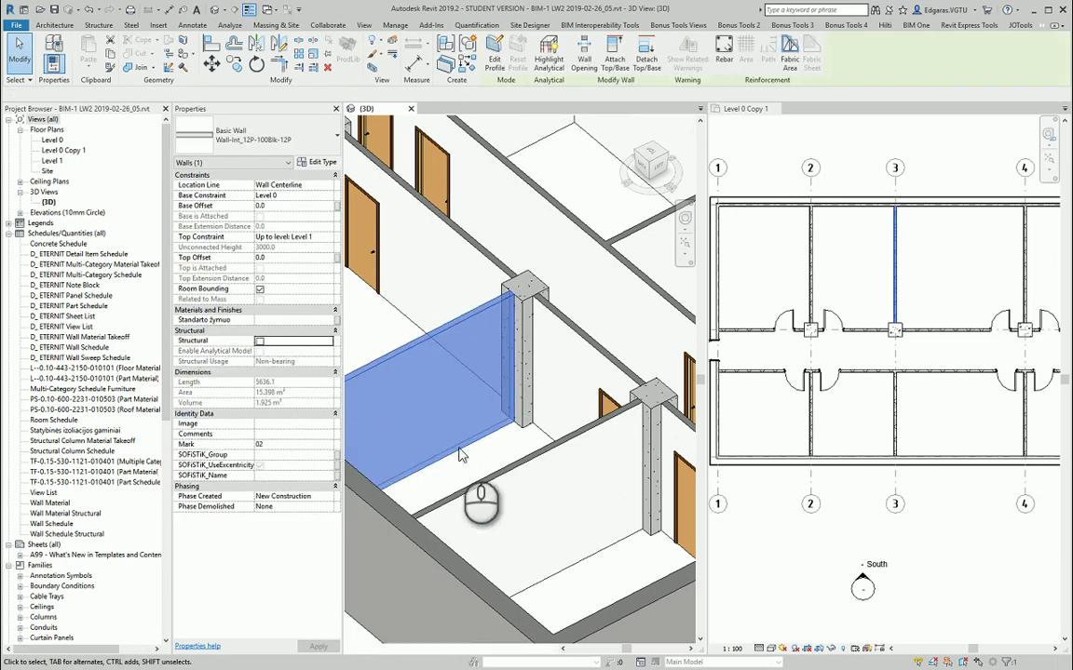
pyautogui.press('Escape')
# Make the Level 0 Copy 1 floor plan the active view and show the View ribbon
pyautogui.scroll(-8, 479, 468)
pyautogui.scroll(-2, 471, 465)
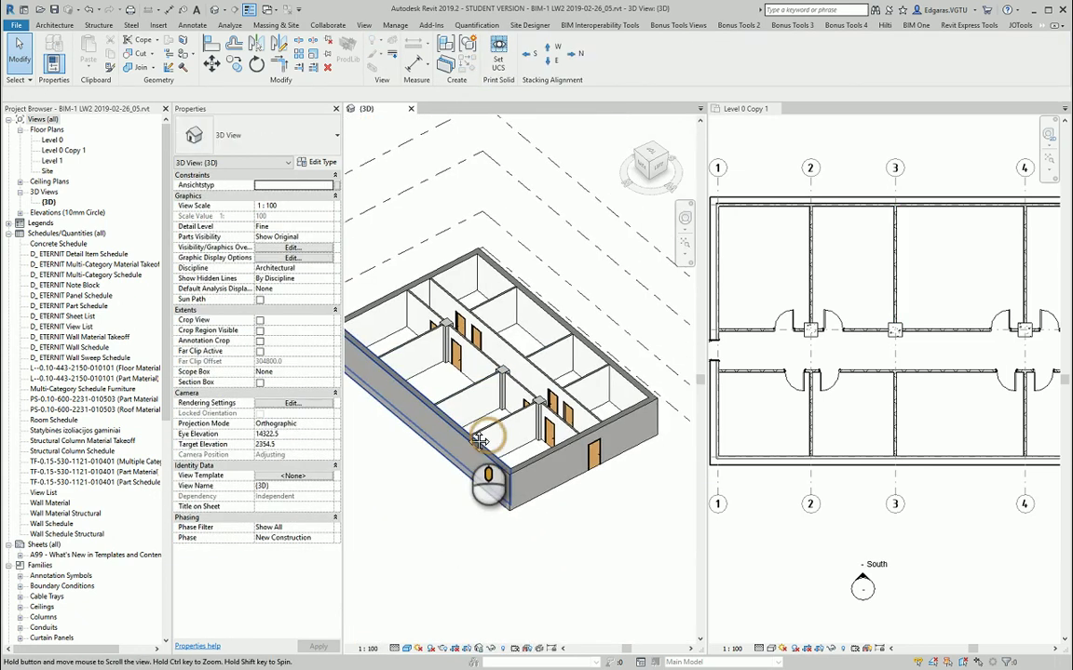
pyautogui.scroll(-3, 870, 427)
pyautogui.scroll(3, 870, 426)
pyautogui.click(921, 549)
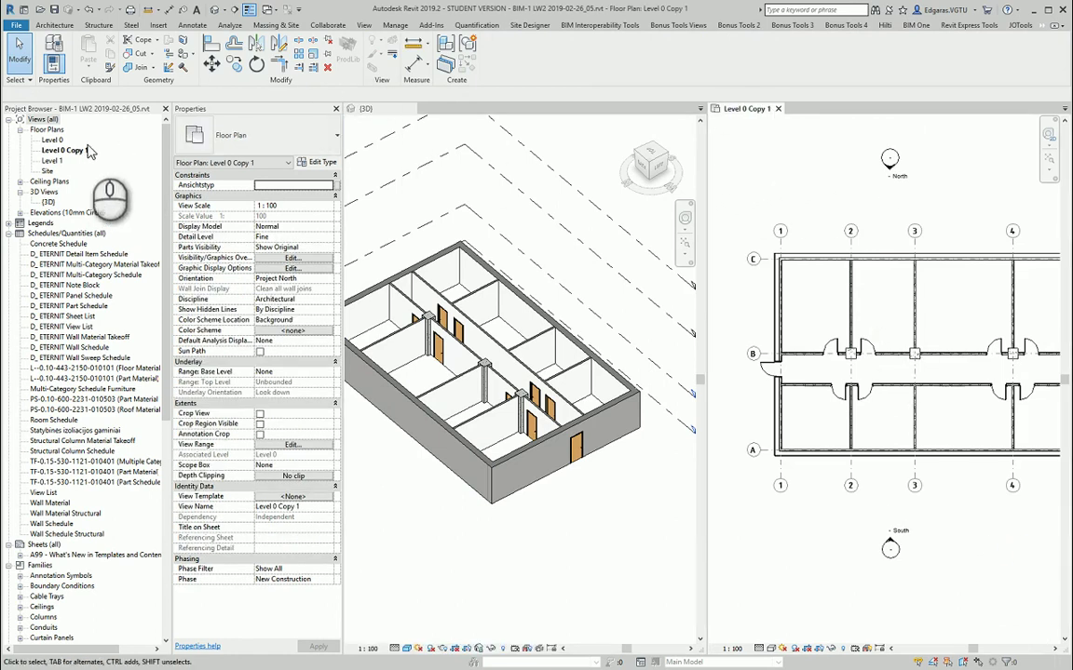
pyautogui.click(363, 25)
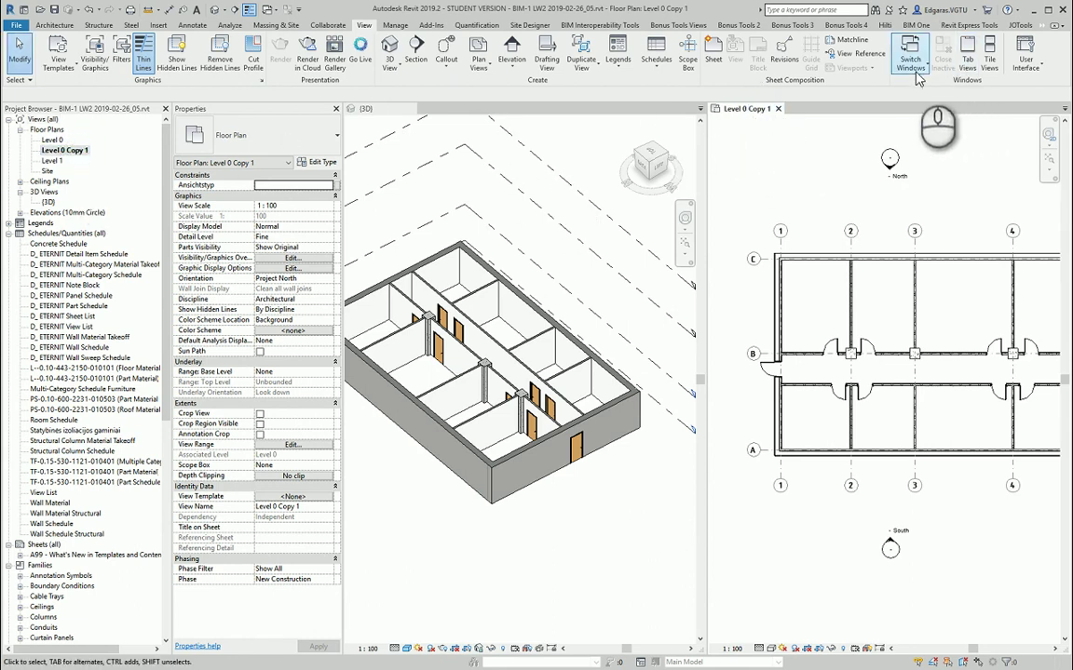
# Switch to tabbed views and zoom Level 0 Copy 1 toward the corridor near grid B
pyautogui.click(969, 58)
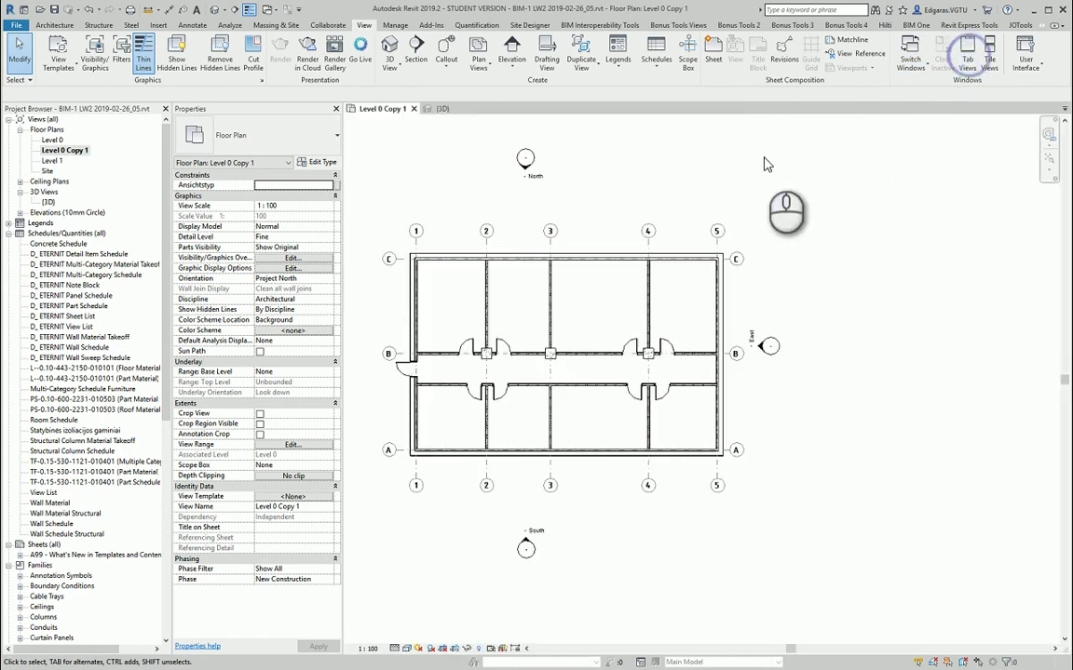
pyautogui.scroll(2, 494, 242)
pyautogui.moveTo(617, 289); pyautogui.dragTo(582, 297, button='middle')
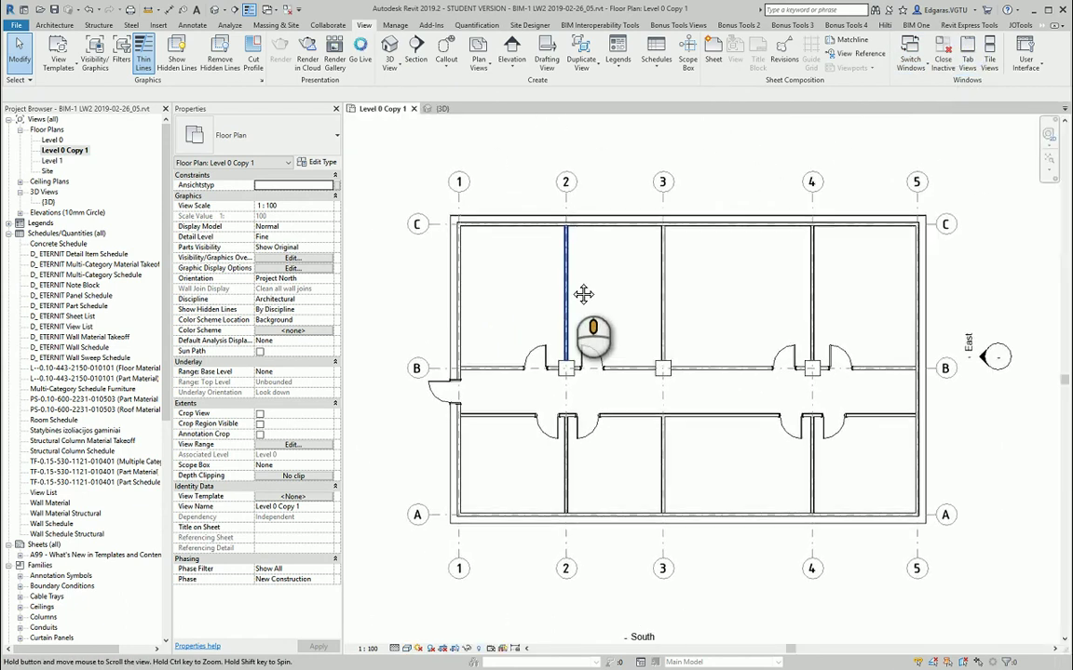
pyautogui.scroll(-2, 601, 305)
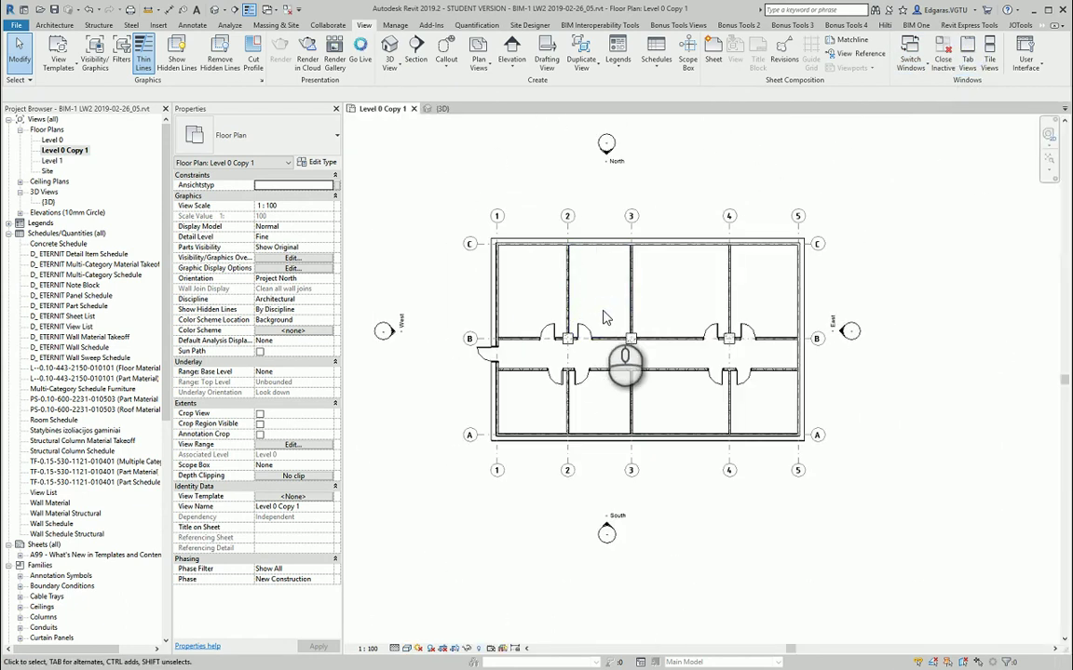
pyautogui.moveTo(633, 449); pyautogui.dragTo(640, 484, button='middle')
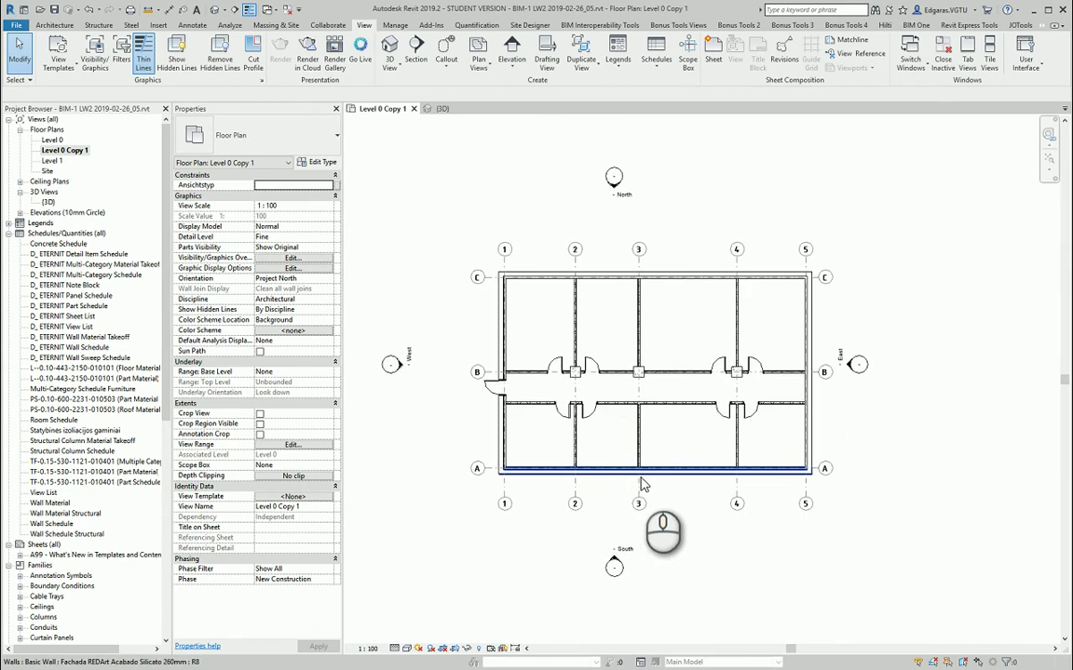
pyautogui.scroll(3, 656, 482)
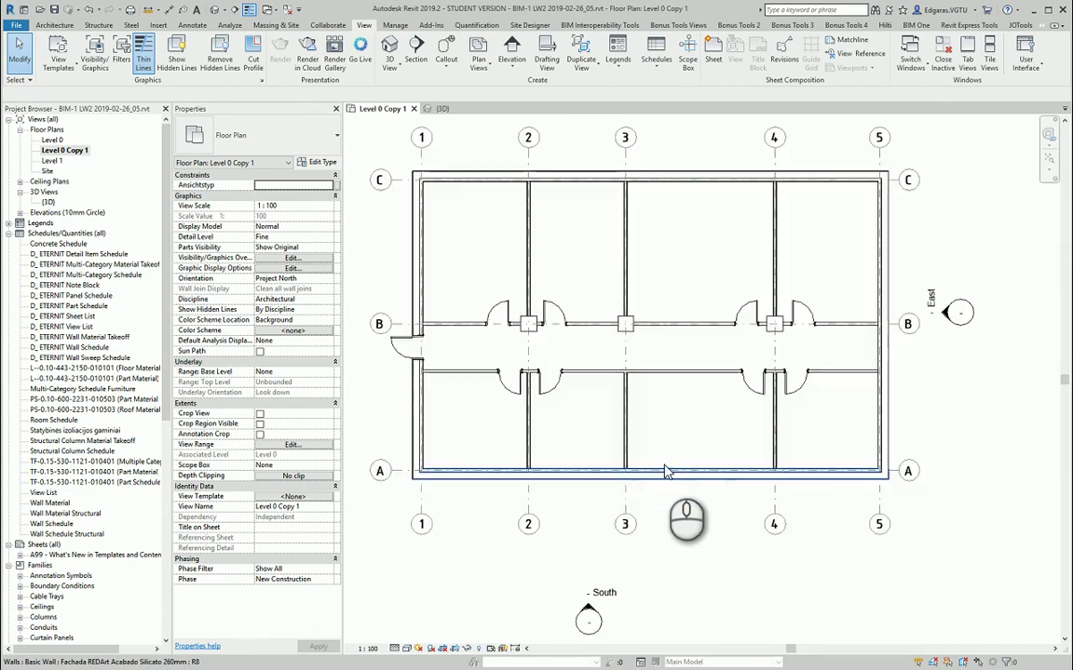
pyautogui.moveTo(594, 467); pyautogui.dragTo(568, 491, button='middle')
pyautogui.scroll(2, 510, 468)
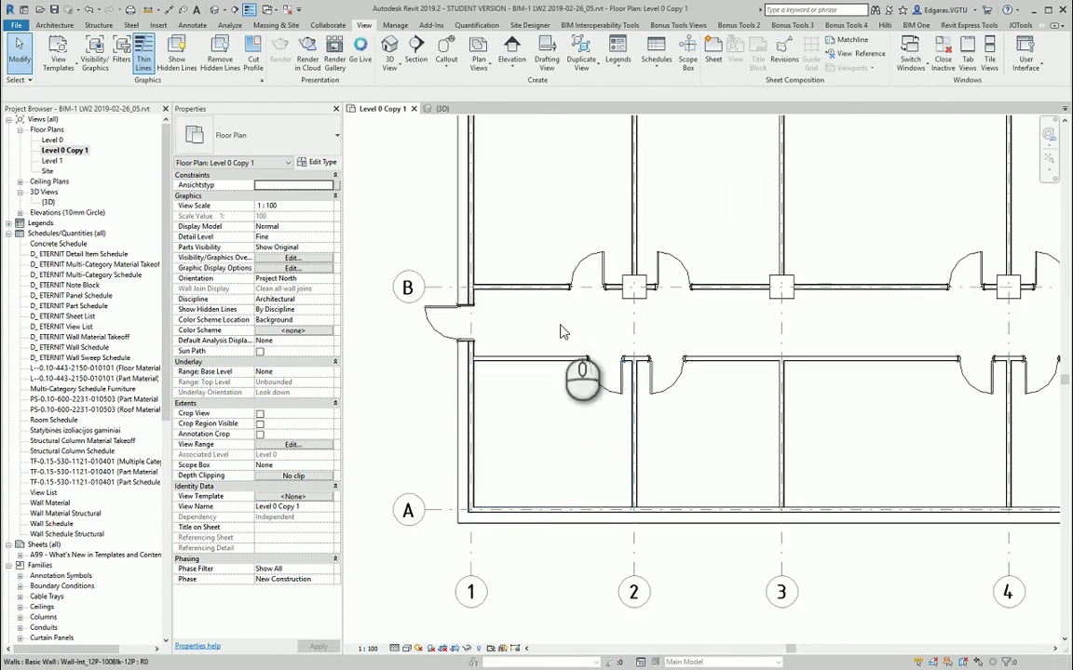
pyautogui.moveTo(565, 336); pyautogui.dragTo(500, 411, button='middle')
pyautogui.scroll(3, 457, 382)
pyautogui.scroll(-3, 457, 381)
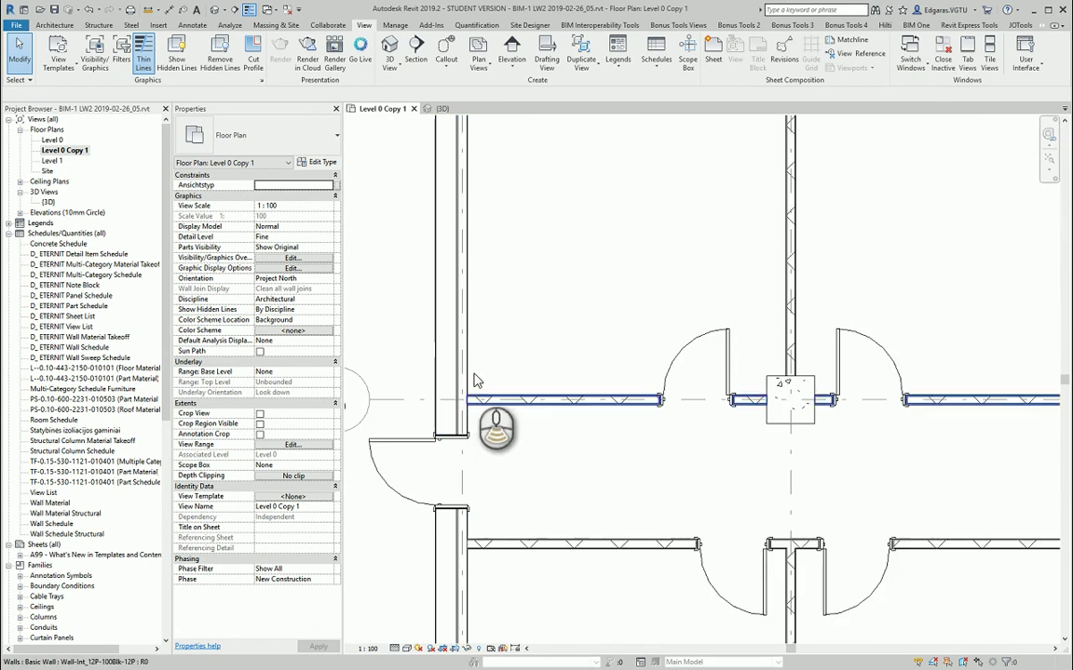
pyautogui.scroll(-3, 493, 400)
pyautogui.scroll(2, 485, 270)
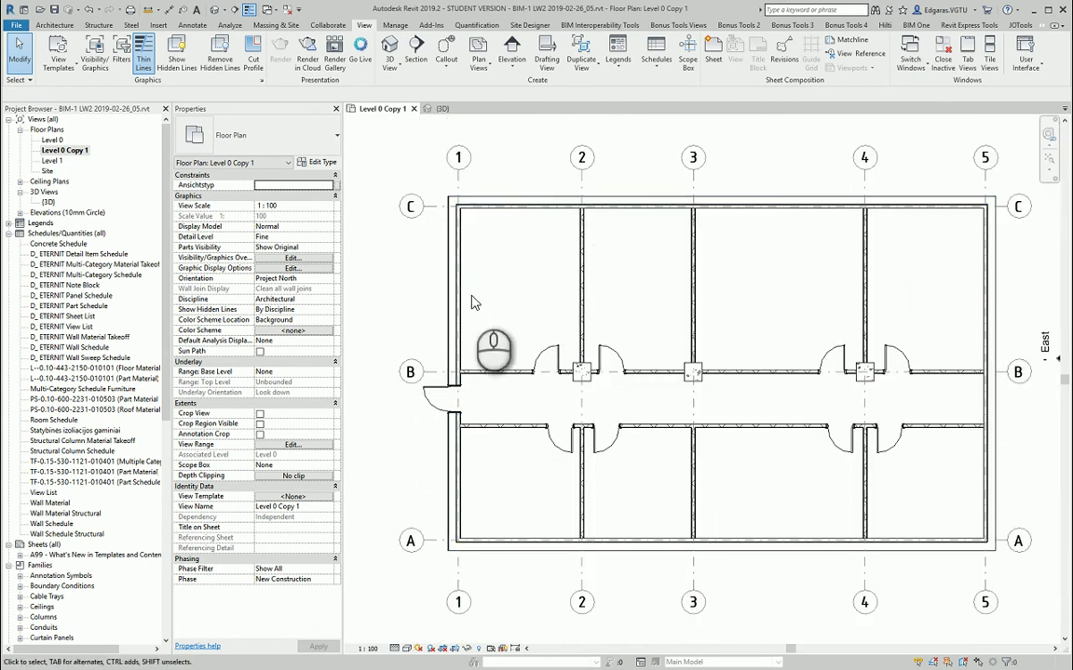
pyautogui.scroll(-2, 485, 297)
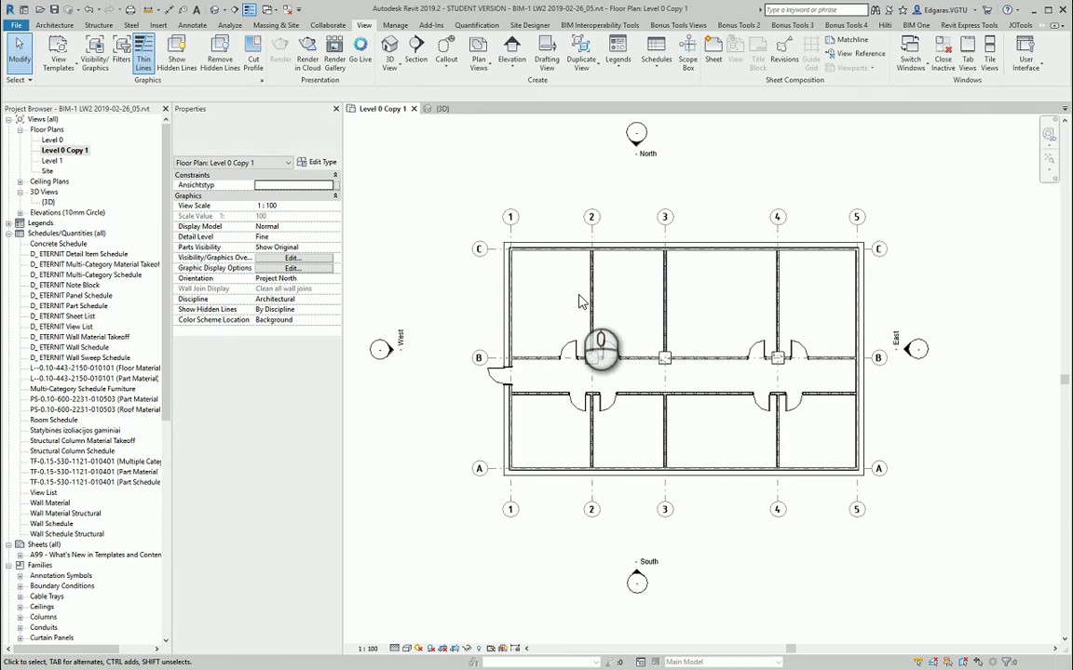
pyautogui.scroll(-1, 587, 322)
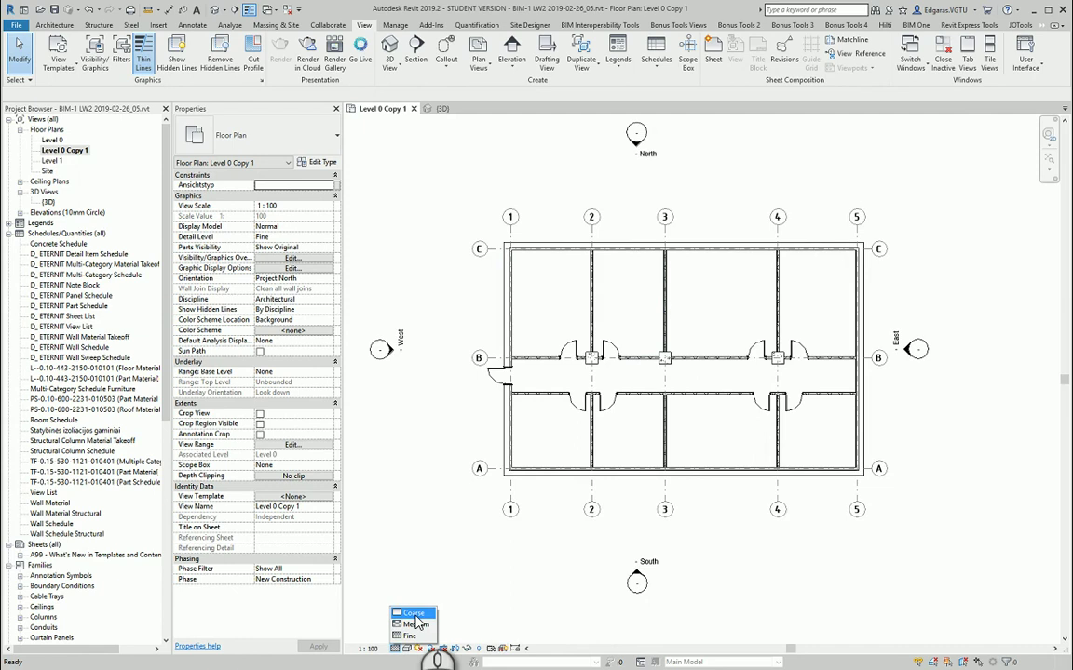
# Set the plan's detail level to Coarse and recentre it
pyautogui.click(415, 613)
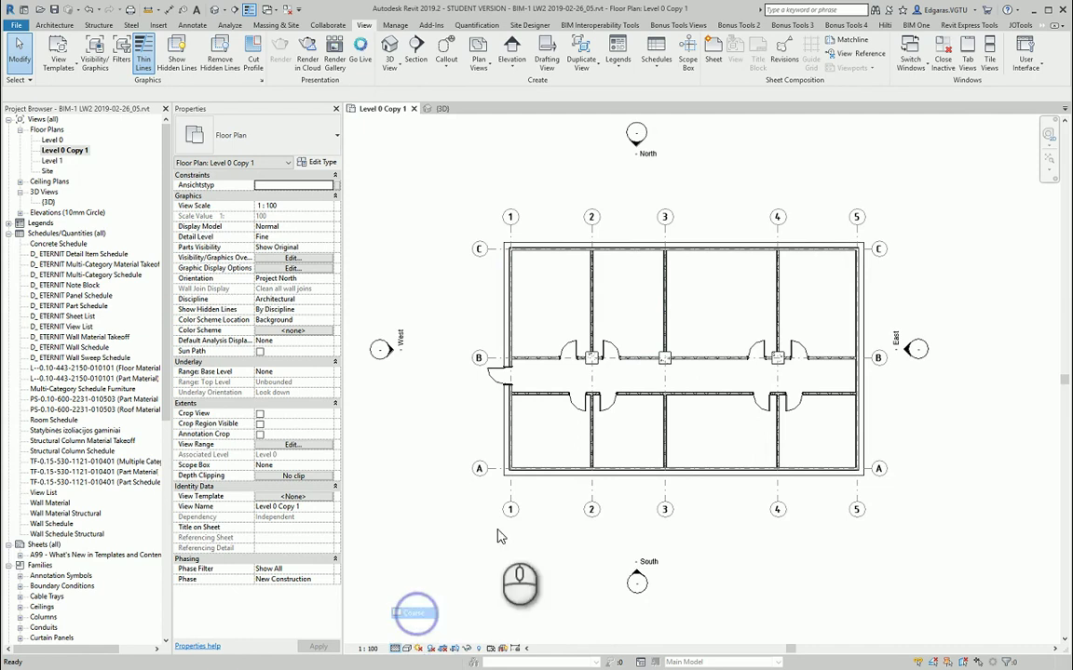
pyautogui.scroll(3, 549, 372)
pyautogui.moveTo(717, 391)
pyautogui.mouseDown(button='middle')
pyautogui.moveTo(722, 438)
pyautogui.moveTo(904, 347)
pyautogui.mouseUp(button='middle')
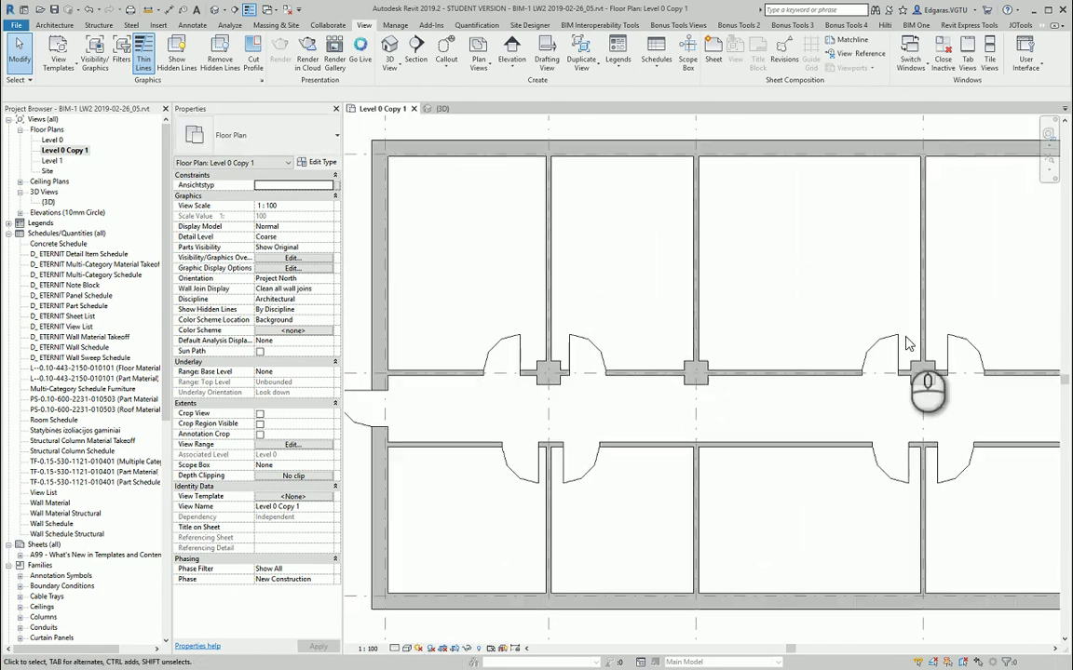
pyautogui.moveTo(885, 498); pyautogui.dragTo(952, 617, button='middle')
pyautogui.moveTo(887, 566); pyautogui.dragTo(970, 543, button='middle')
pyautogui.scroll(-5, 565, 592)
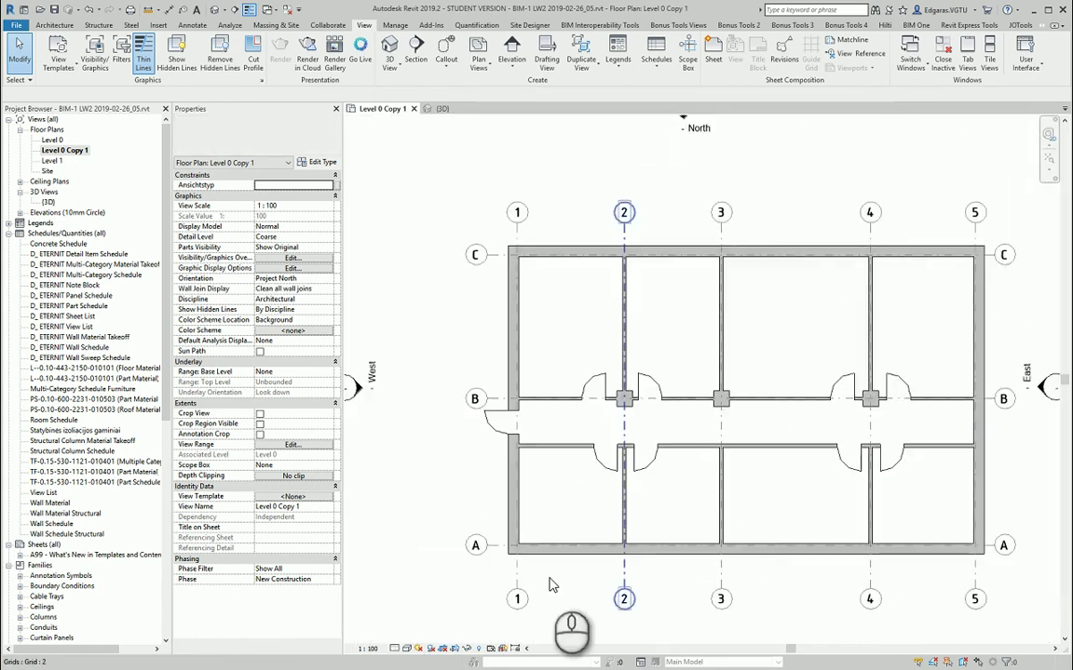
pyautogui.scroll(3, 634, 478)
pyautogui.scroll(2, 521, 316)
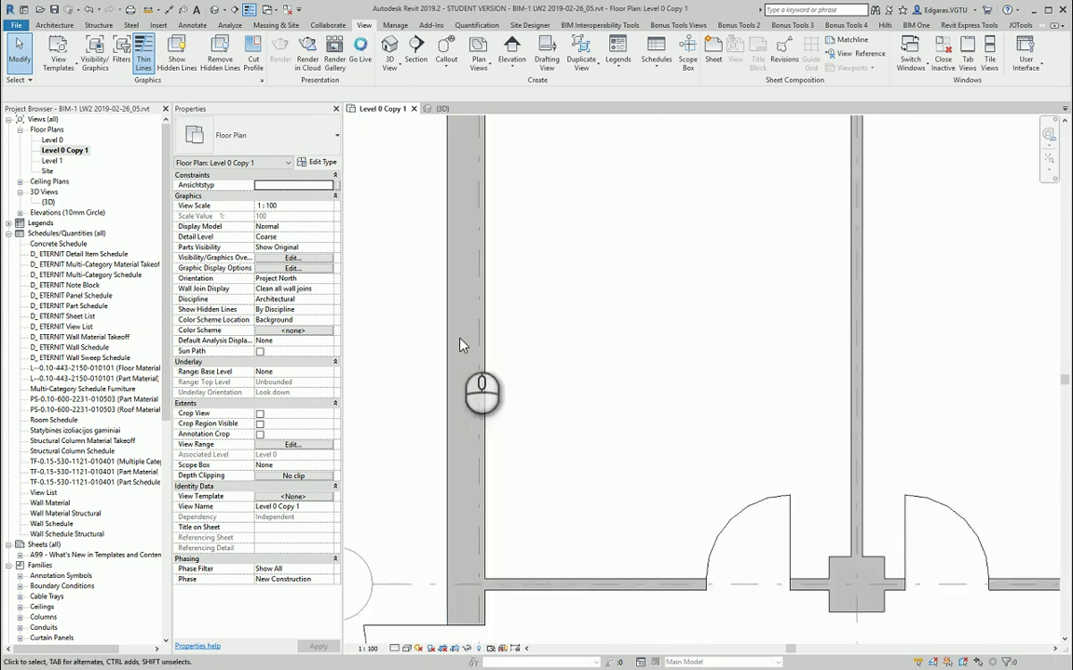
pyautogui.moveTo(430, 267); pyautogui.dragTo(469, 354, button='middle')
pyautogui.moveTo(469, 252); pyautogui.dragTo(563, 410, button='middle')
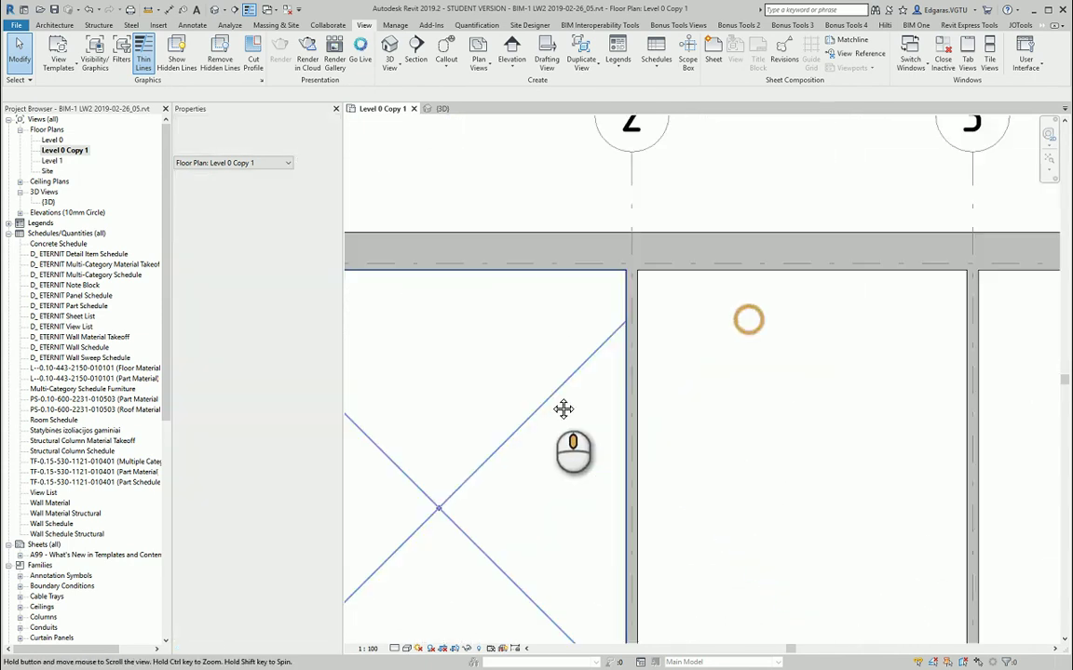
pyautogui.scroll(-3, 563, 408)
pyautogui.scroll(2, 772, 407)
pyautogui.scroll(5, 879, 310)
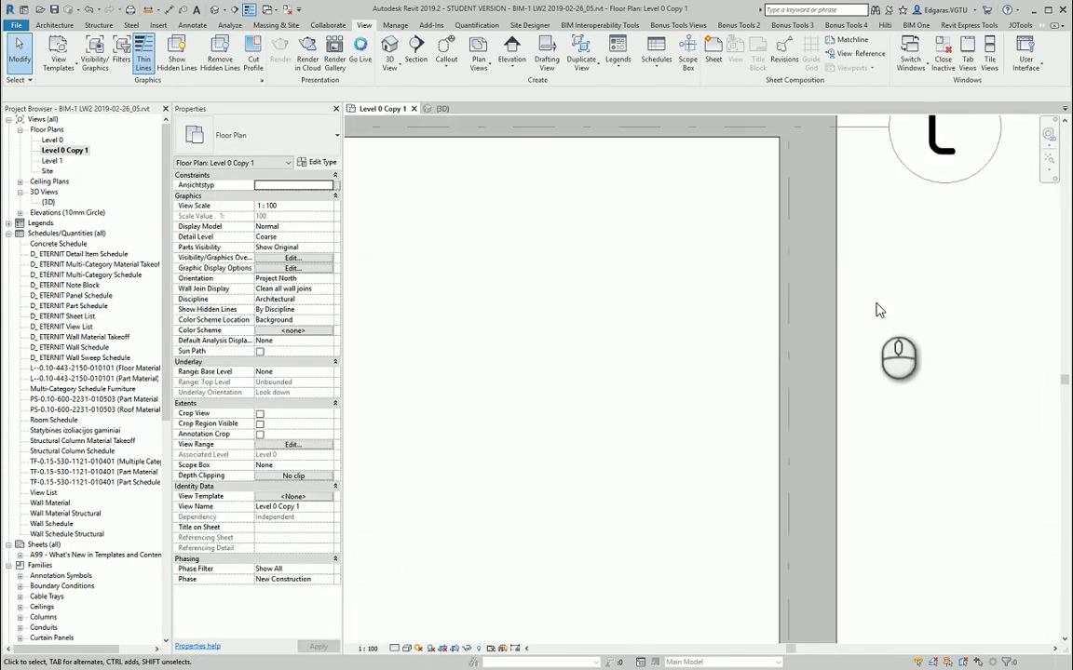
pyautogui.scroll(-2, 824, 332)
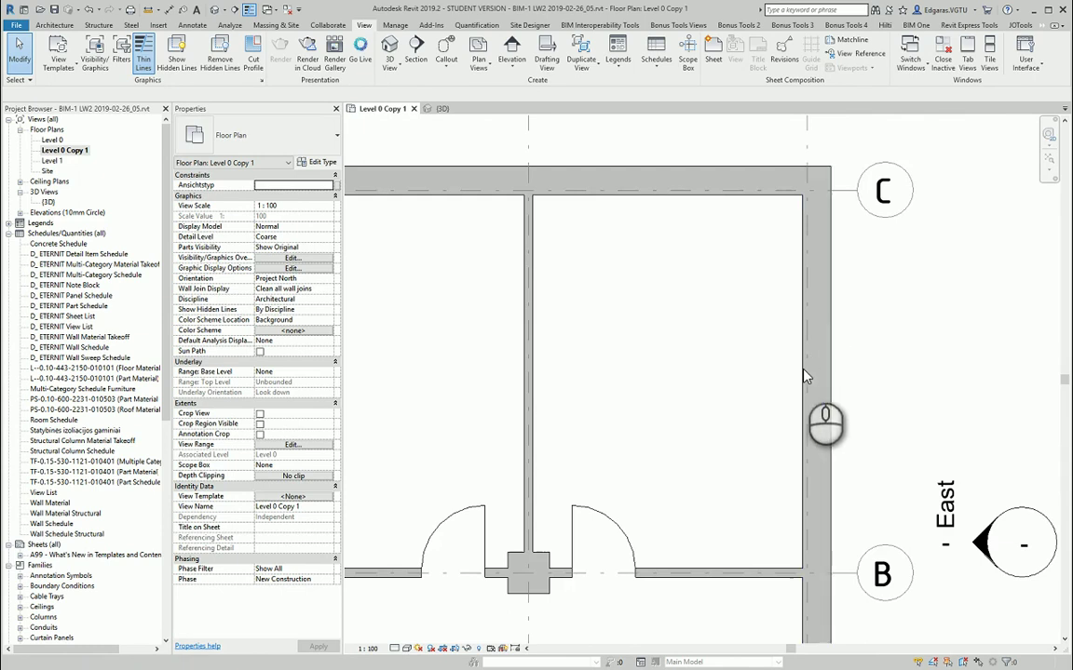
pyautogui.scroll(-3, 806, 383)
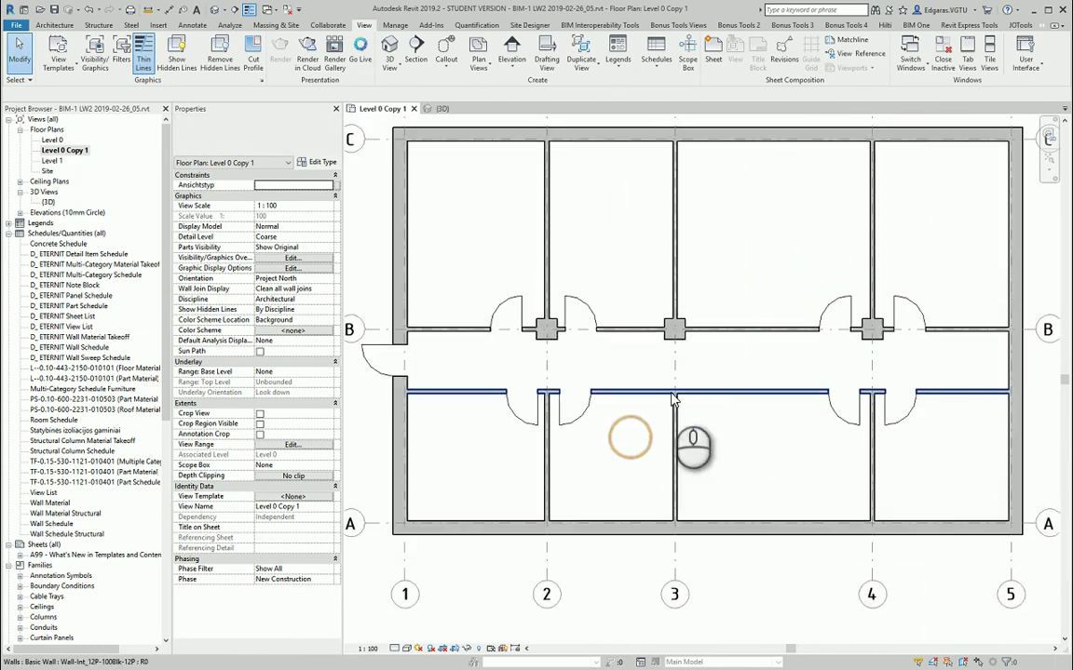
pyautogui.scroll(1, 674, 399)
pyautogui.scroll(-3, 596, 447)
pyautogui.scroll(-2, 558, 479)
pyautogui.moveTo(531, 521)
pyautogui.mouseDown(button='middle')
pyautogui.moveTo(488, 511)
pyautogui.moveTo(471, 520)
pyautogui.mouseUp(button='middle')
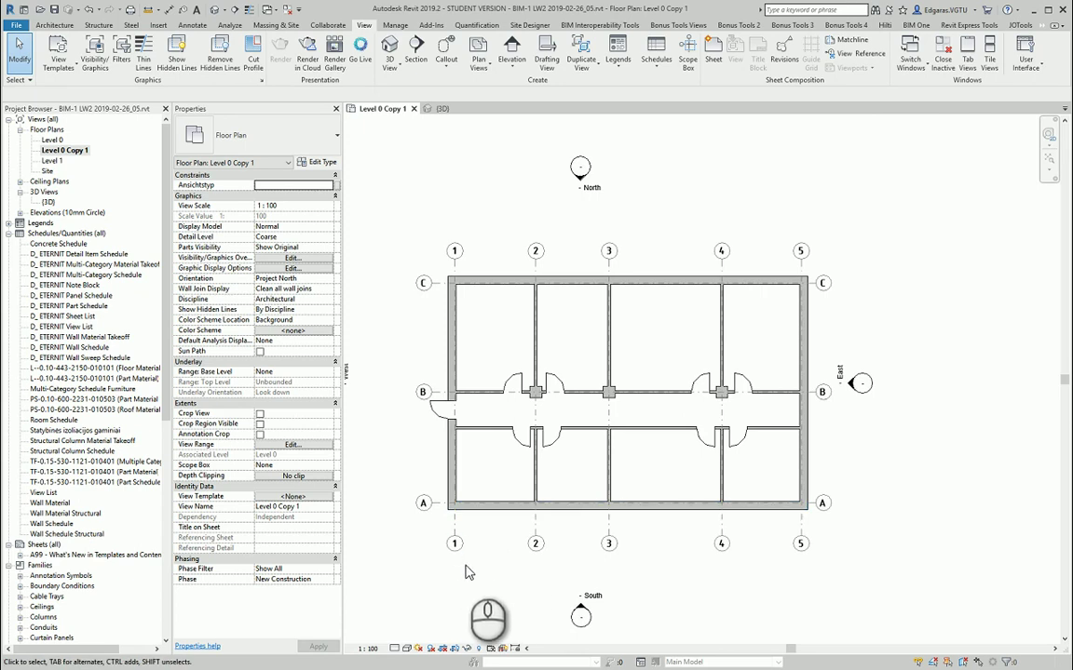
pyautogui.click(396, 649)
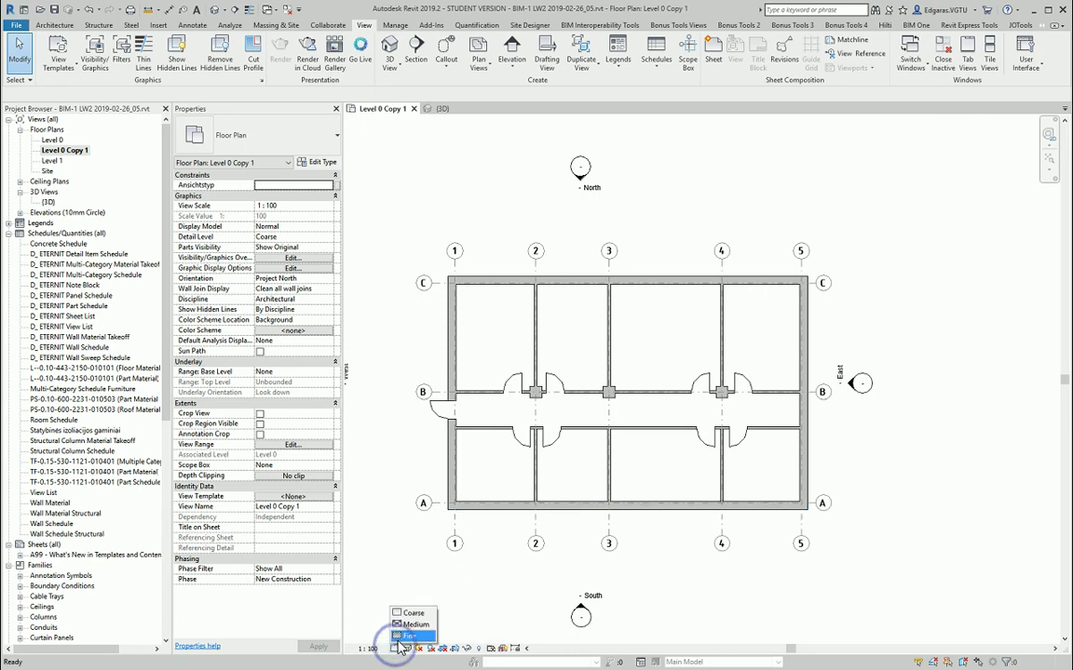
pyautogui.click(403, 636)
pyautogui.scroll(2, 440, 470)
pyautogui.scroll(5, 491, 507)
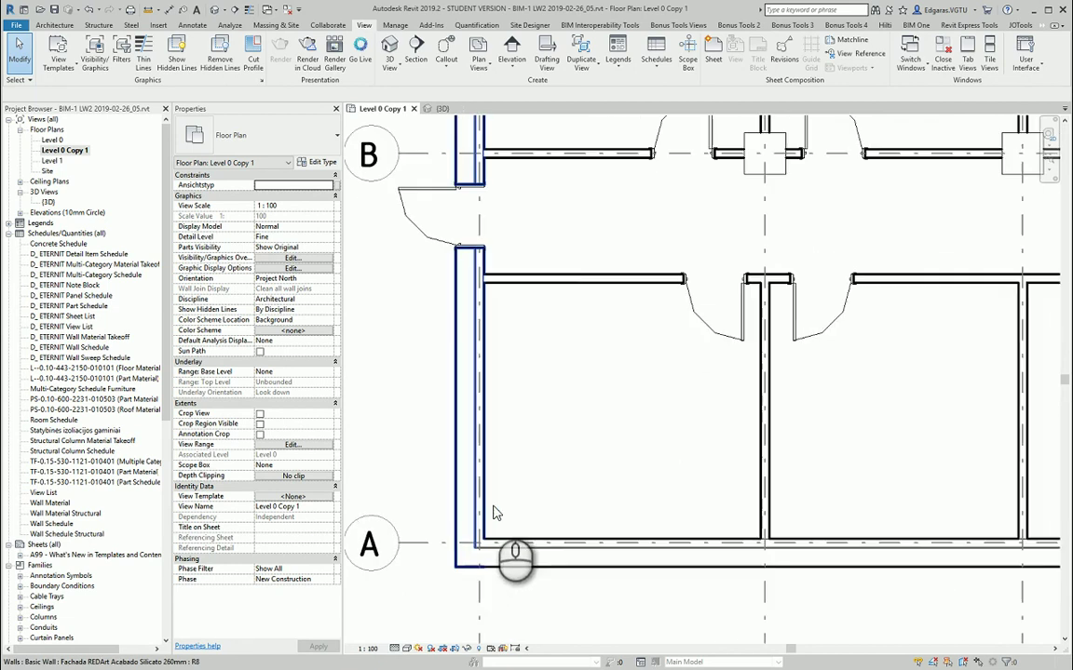
pyautogui.scroll(4, 496, 427)
pyautogui.scroll(-2, 559, 438)
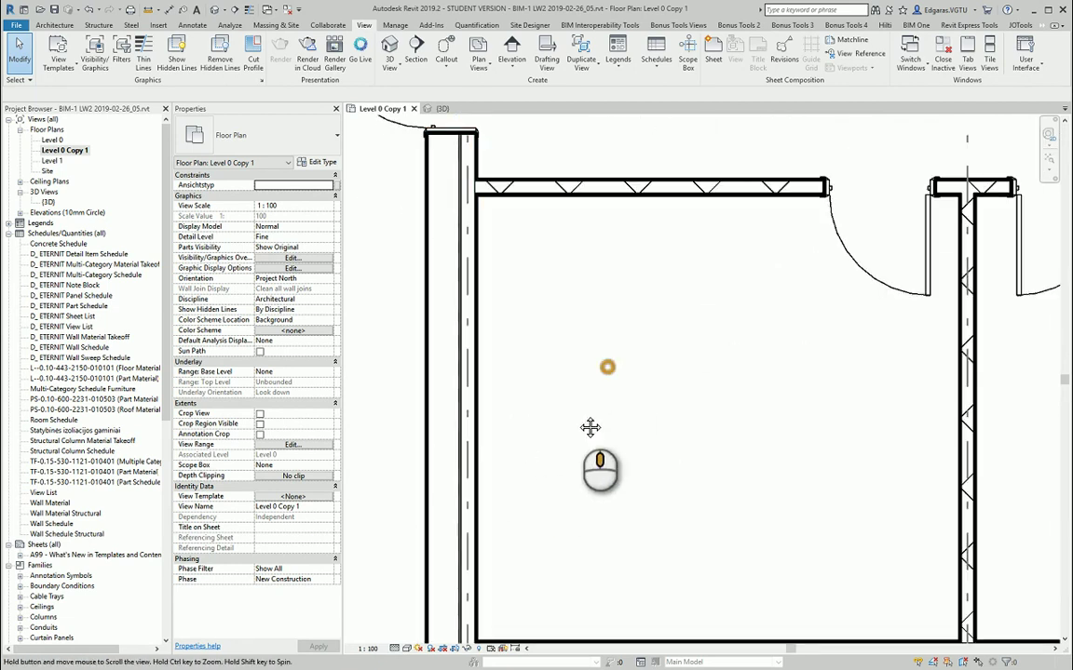
pyautogui.scroll(-1, 531, 431)
pyautogui.scroll(-3, 652, 419)
pyautogui.scroll(2, 742, 376)
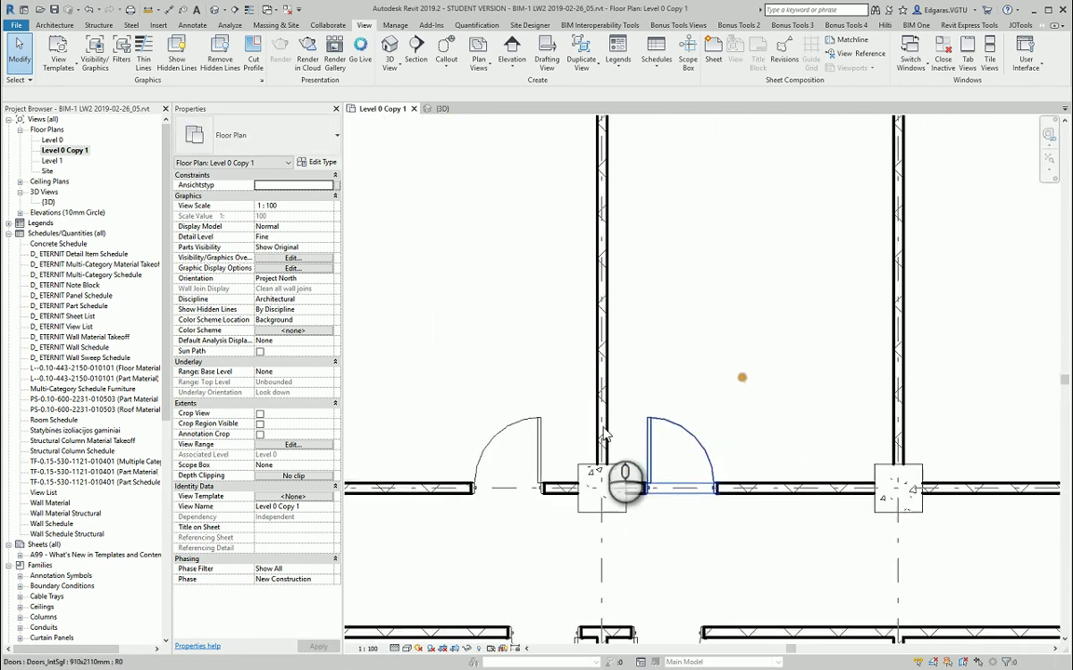
pyautogui.scroll(2, 705, 468)
pyautogui.scroll(-3, 703, 484)
pyautogui.scroll(3, 689, 410)
pyautogui.scroll(2, 550, 402)
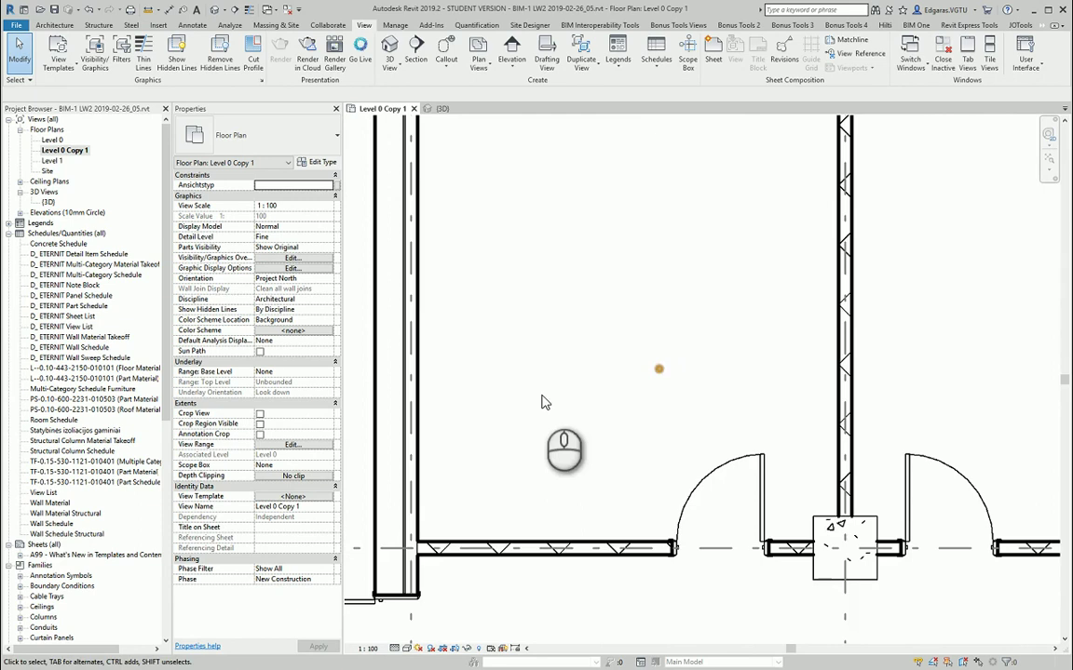
pyautogui.moveTo(549, 402); pyautogui.dragTo(592, 492, button='middle')
pyautogui.scroll(-2, 614, 456)
pyautogui.scroll(4, 558, 484)
pyautogui.scroll(-5, 531, 410)
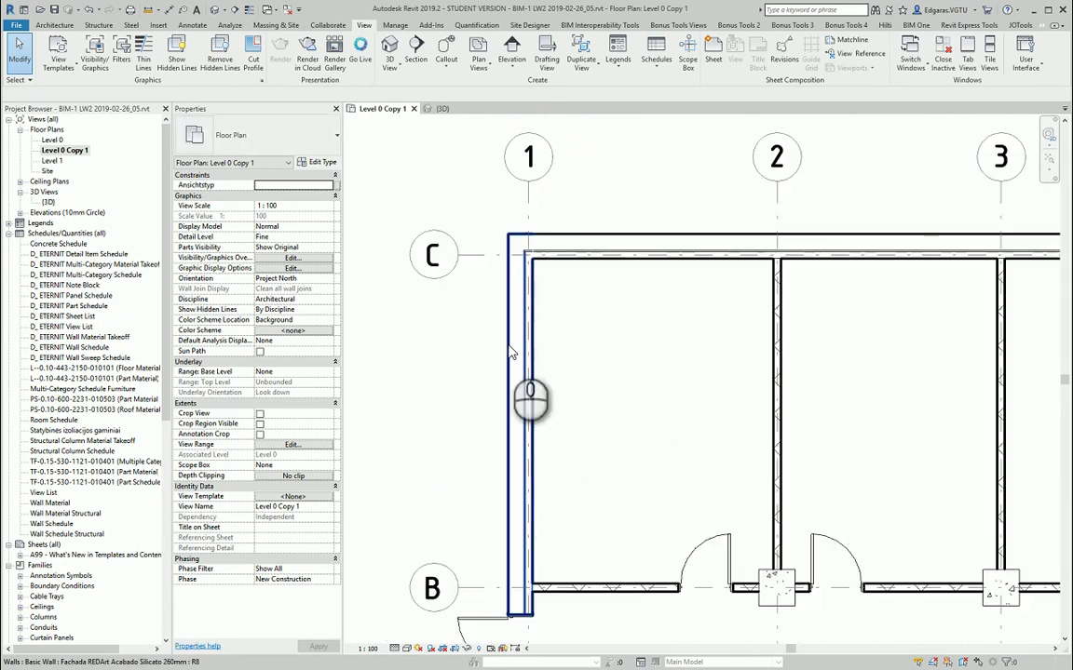
pyautogui.scroll(1, 596, 335)
pyautogui.scroll(-2, 610, 327)
pyautogui.scroll(2, 596, 373)
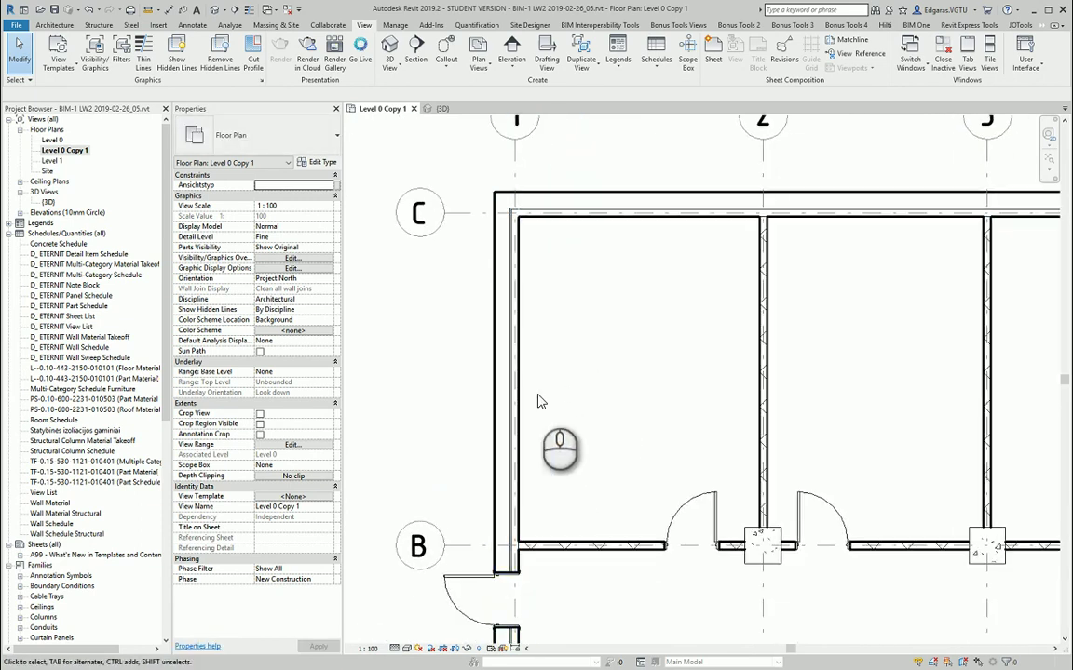
pyautogui.scroll(-1, 658, 404)
pyautogui.scroll(-3, 633, 372)
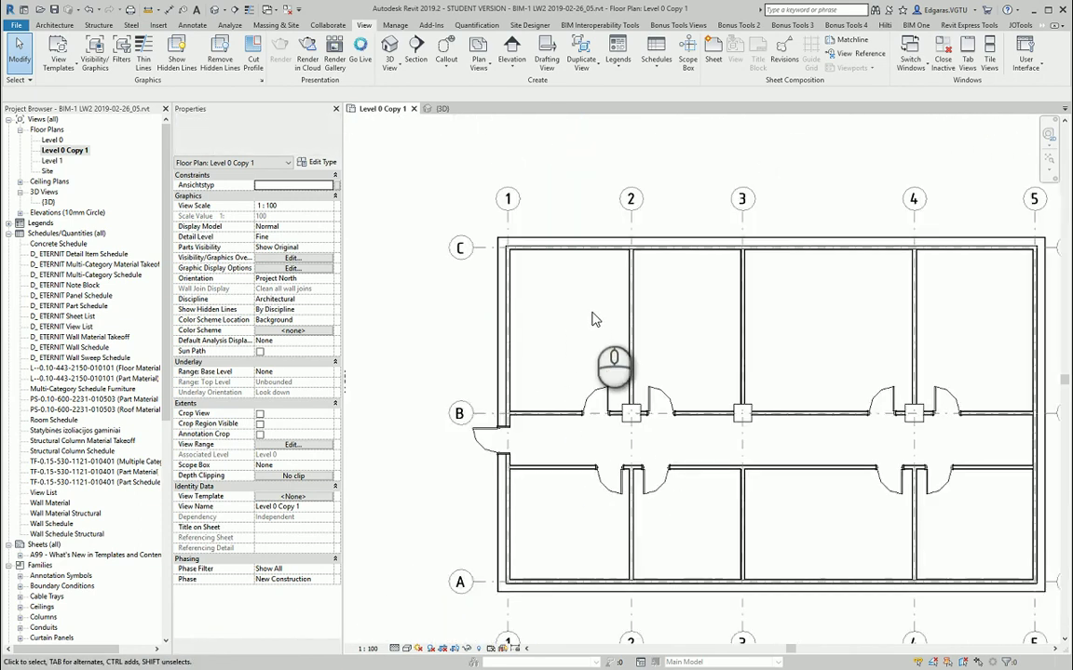
pyautogui.scroll(1, 696, 398)
pyautogui.moveTo(695, 399); pyautogui.dragTo(670, 394, button='middle')
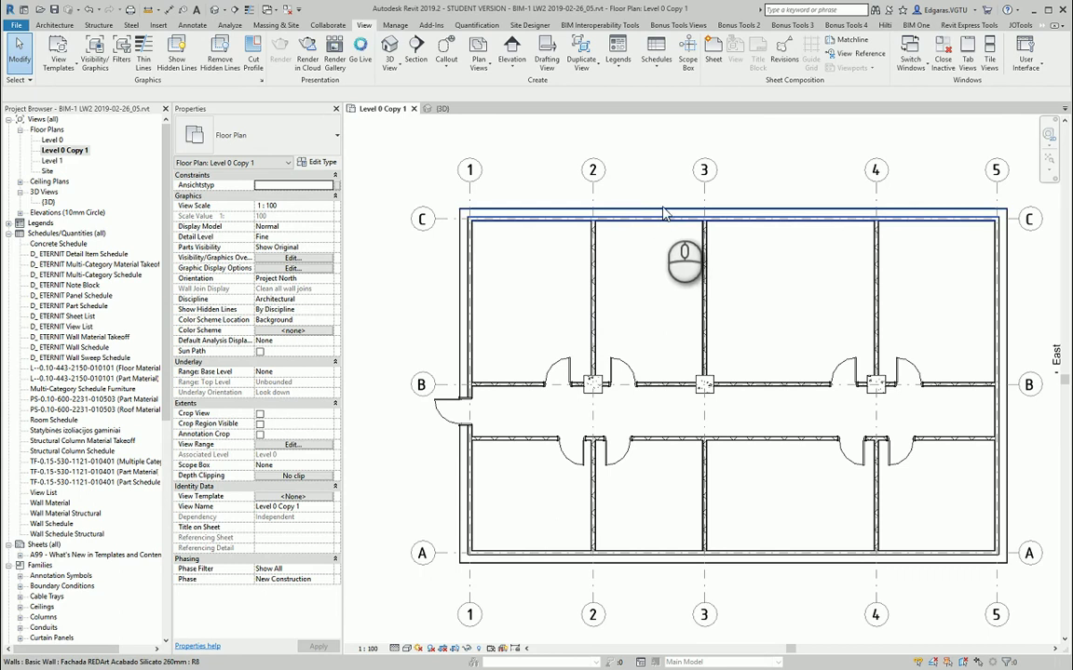
pyautogui.scroll(-1, 689, 307)
# Rename the Level 0 Copy 1 plan view to '1F_+0.000'
pyautogui.scroll(-2, 692, 316)
pyautogui.moveTo(685, 302); pyautogui.dragTo(673, 329, button='middle')
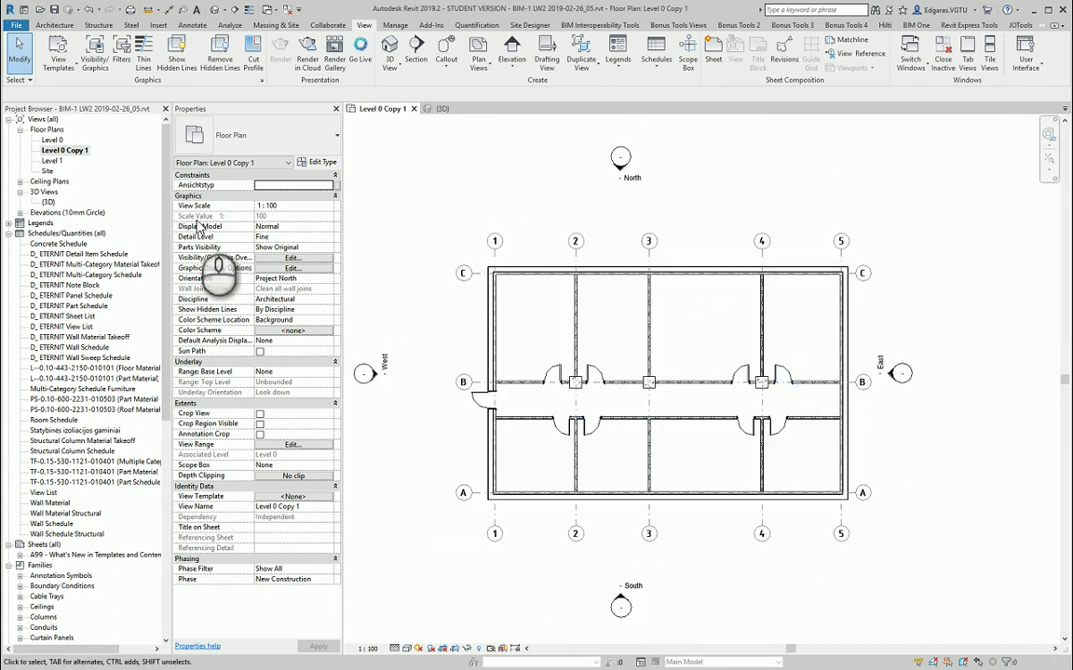
pyautogui.click(80, 151)
pyautogui.write('1F_+0.000')
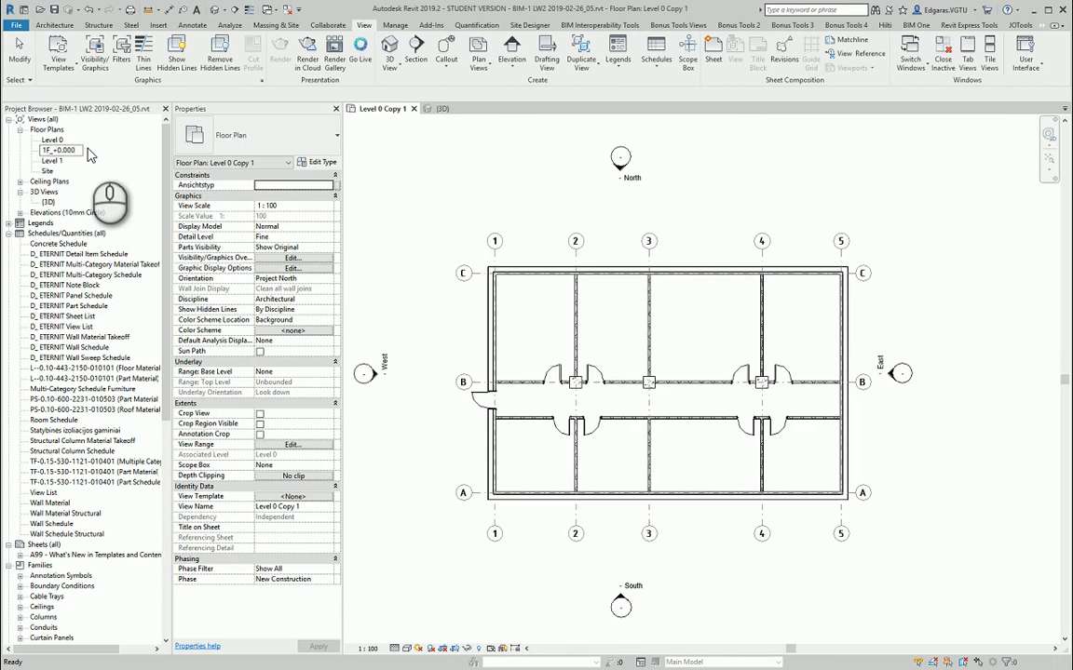
pyautogui.press('Return')
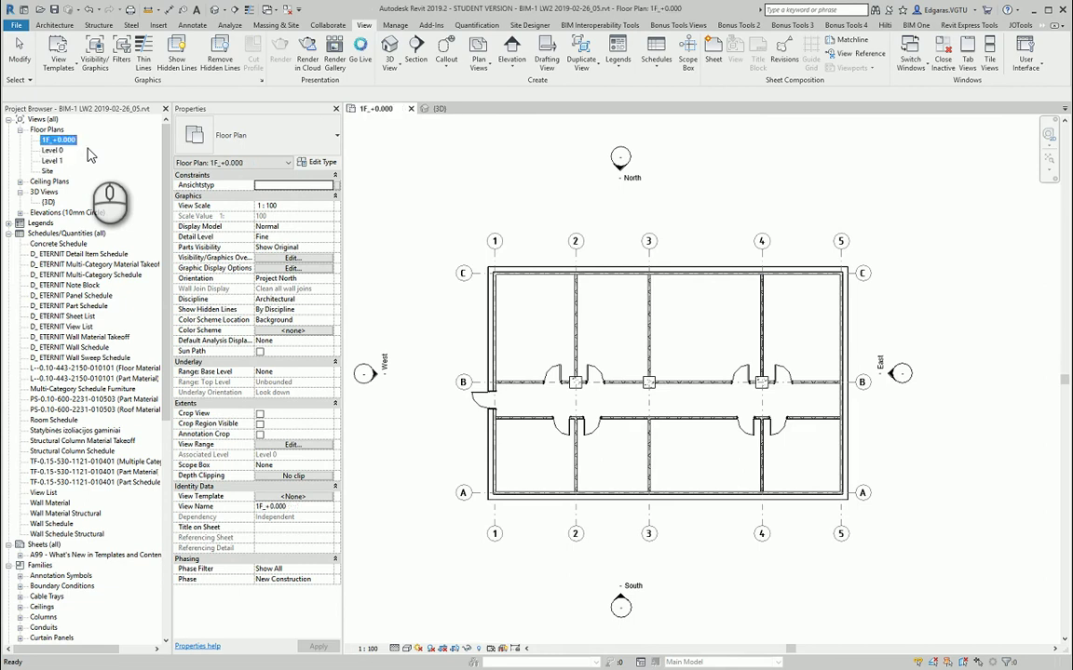
# Extend the view name to '1F_+0.000 WCP Wall, column plan'
pyautogui.click(81, 139)
pyautogui.write('Wall, column plan')
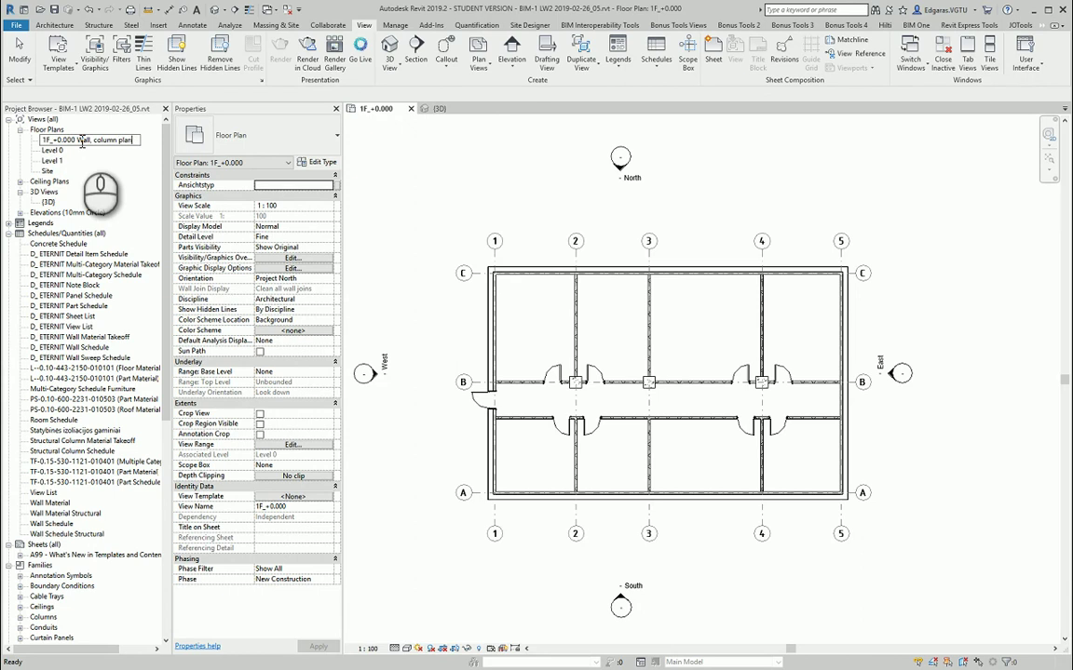
pyautogui.press('Return')
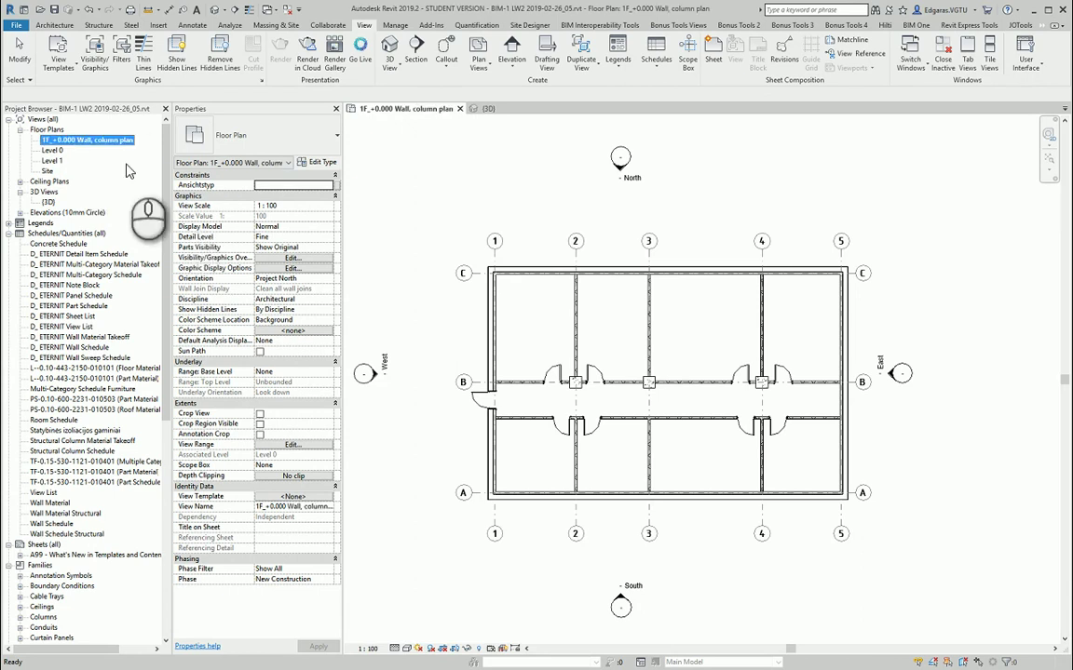
pyautogui.click(80, 139)
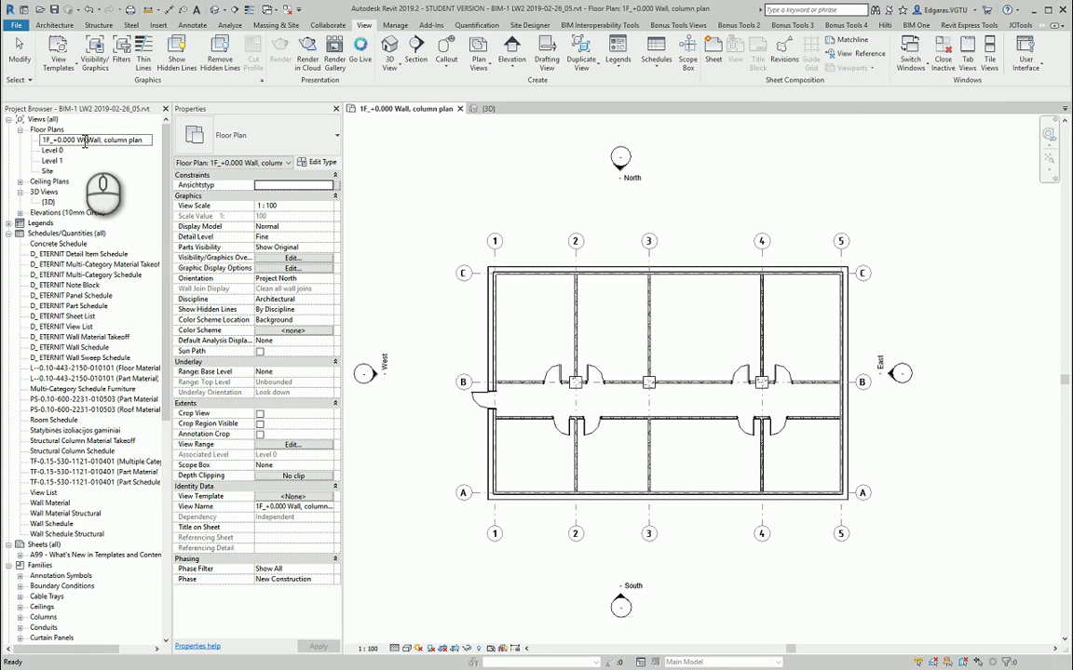
pyautogui.write('WCP')
pyautogui.press('Return')
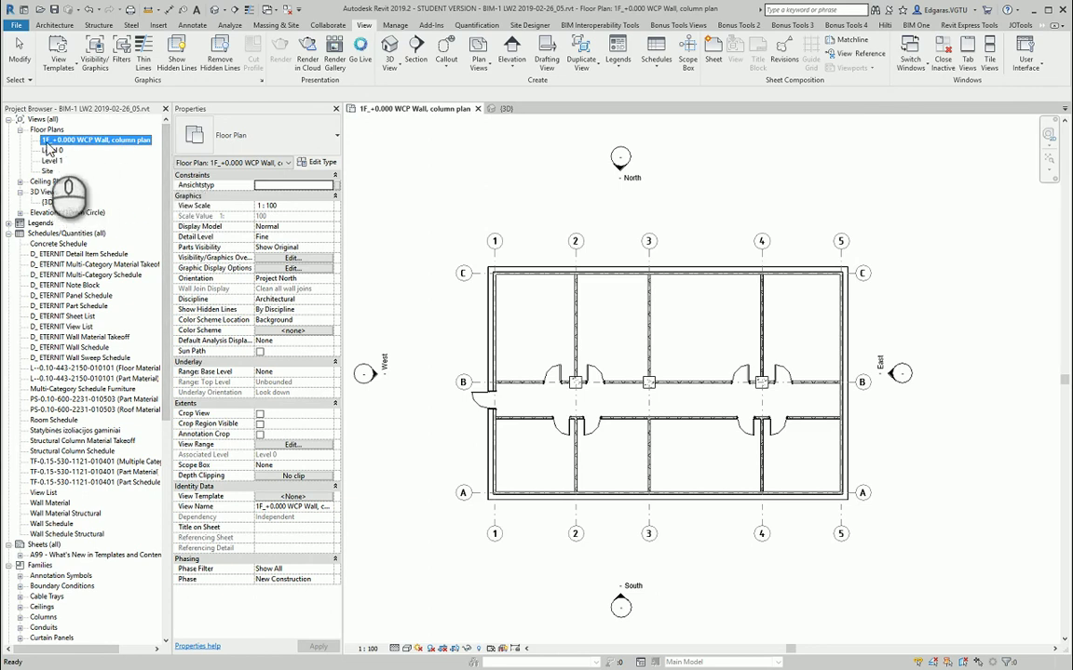
pyautogui.click(412, 282)
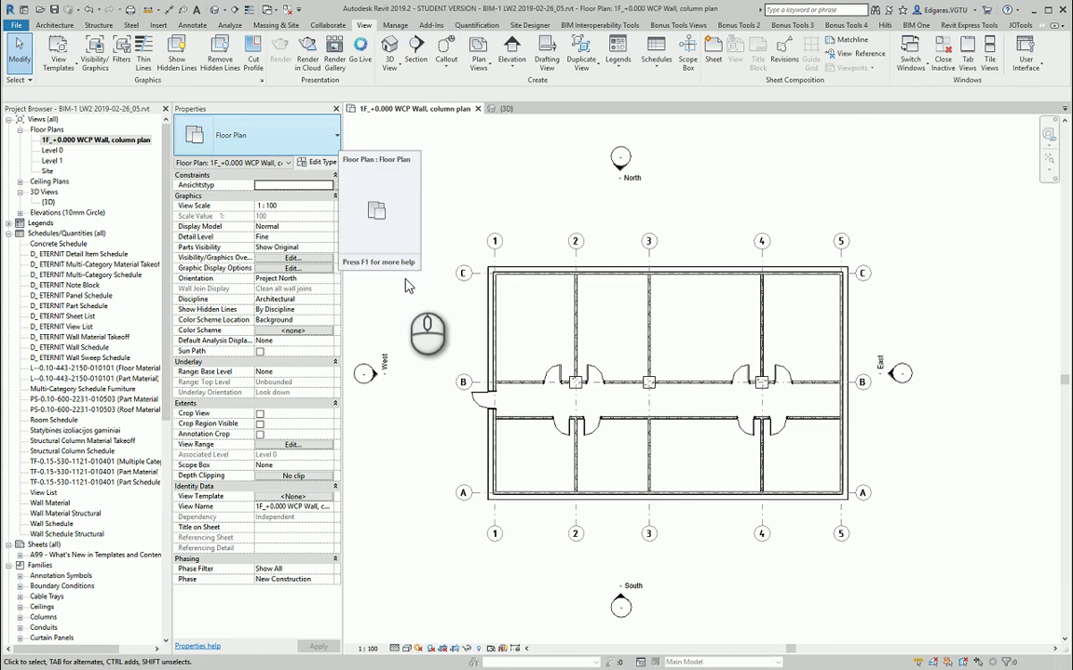
# Create a Duplicate with Detailing of the WCP wall, column plan view
pyautogui.click(410, 310)
pyautogui.rightClick(110, 141)
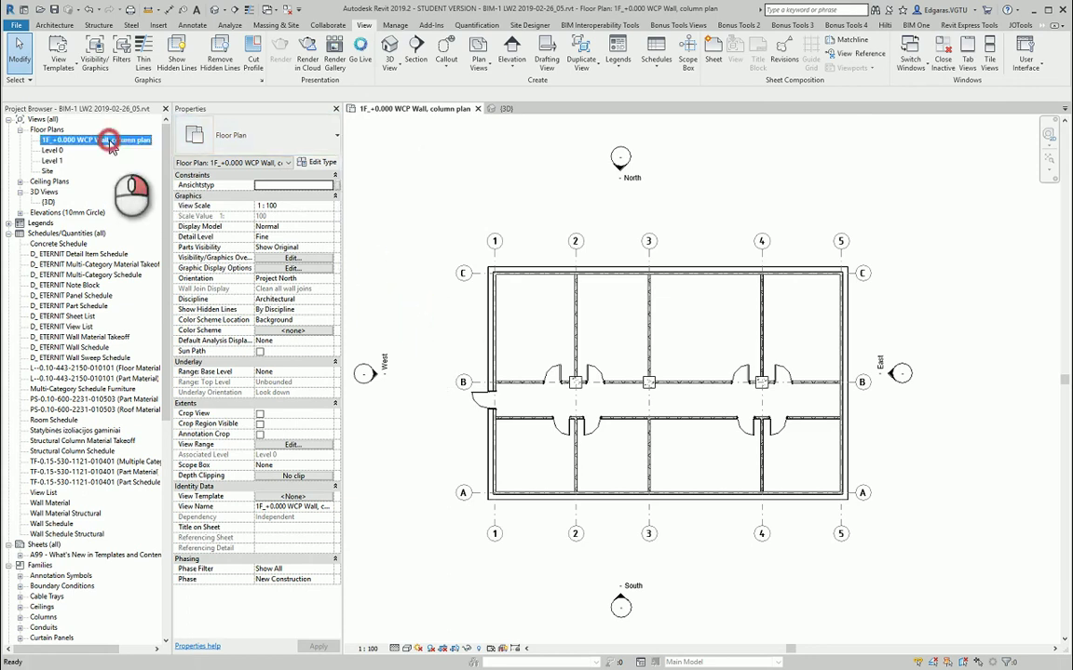
pyautogui.moveTo(186, 233)
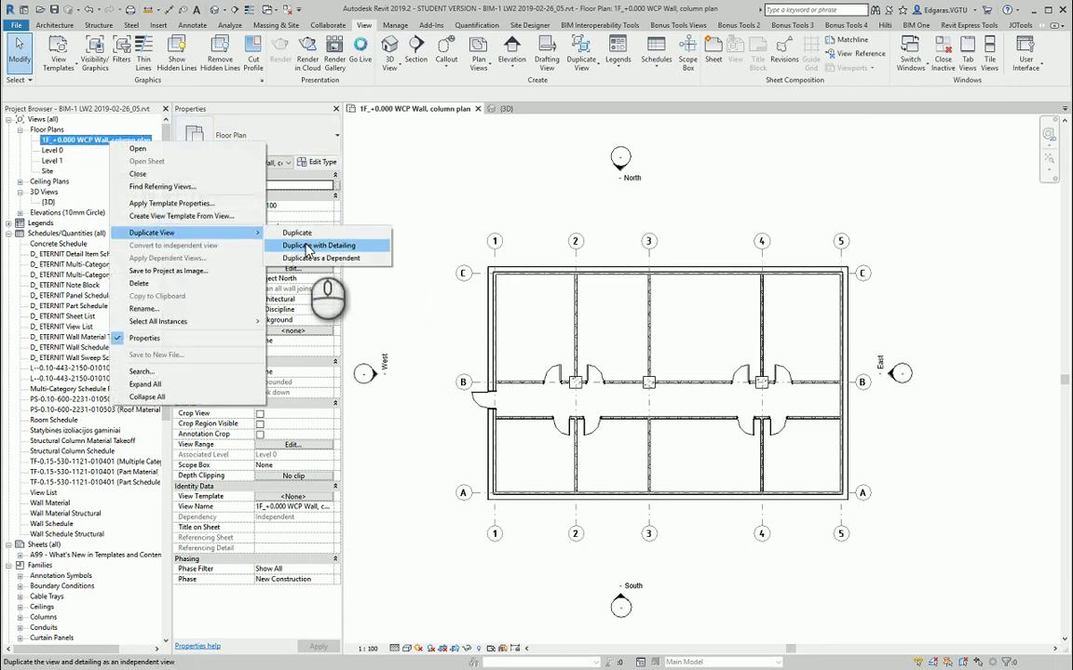
pyautogui.click(308, 248)
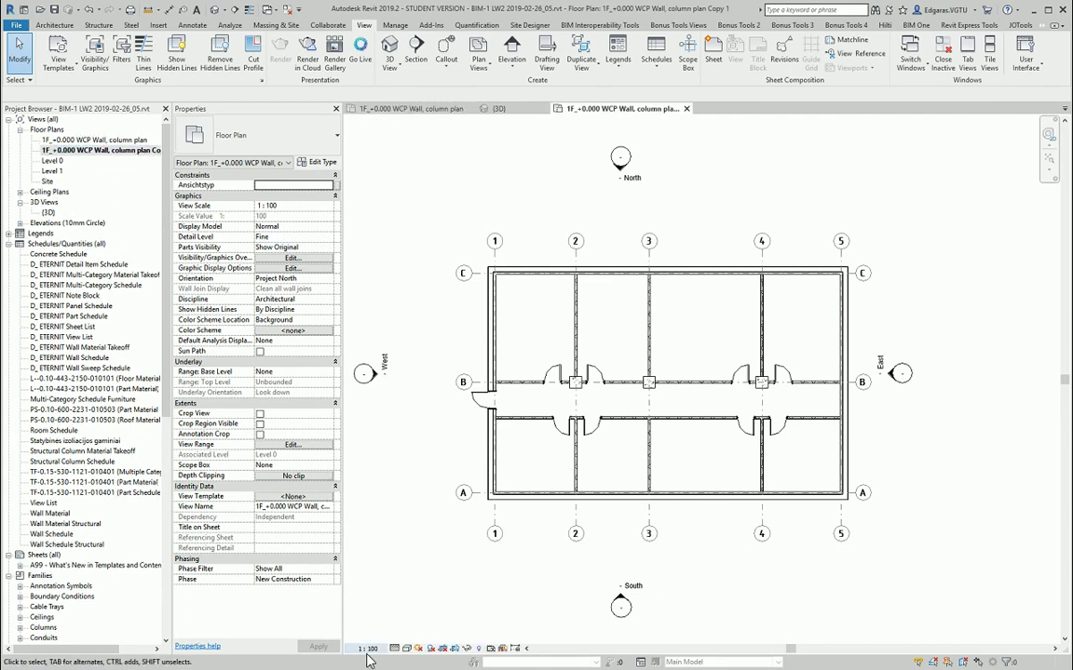
pyautogui.click(392, 650)
# Set the copy to Coarse detail and rename it '1F_+0.000 WCP Wall, column plan 02'
pyautogui.click(369, 557)
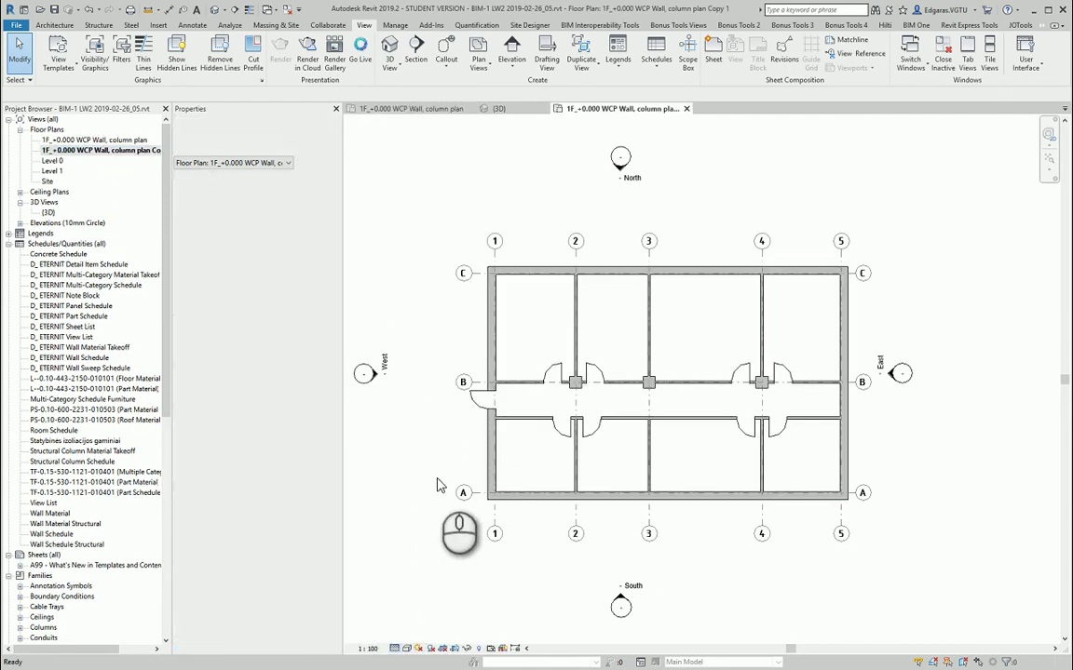
pyautogui.doubleClick(101, 140)
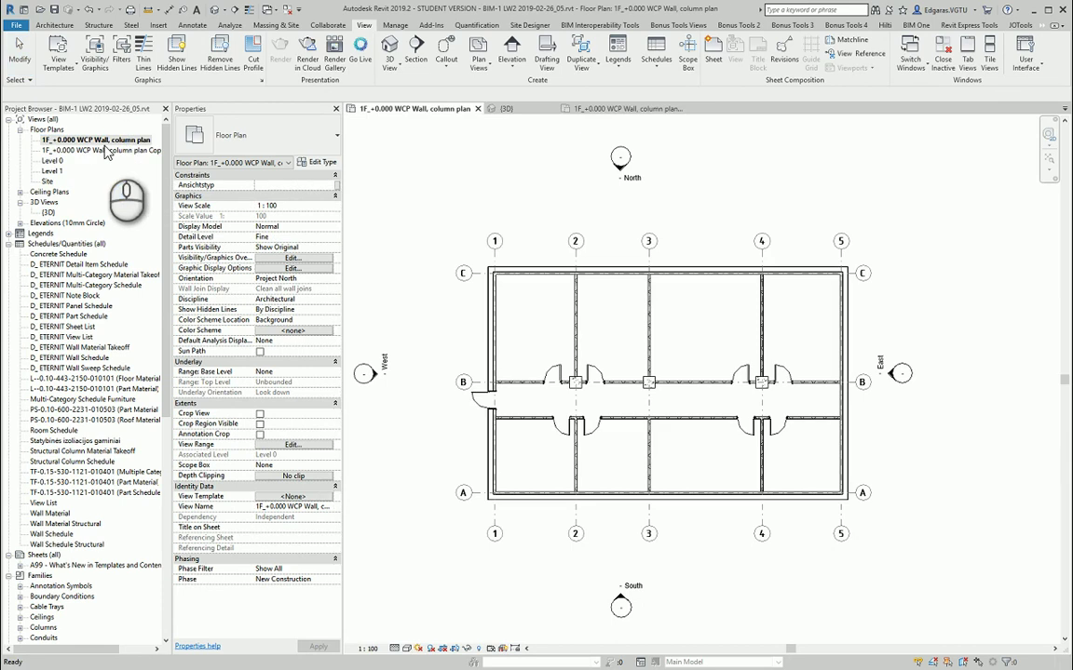
pyautogui.doubleClick(131, 151)
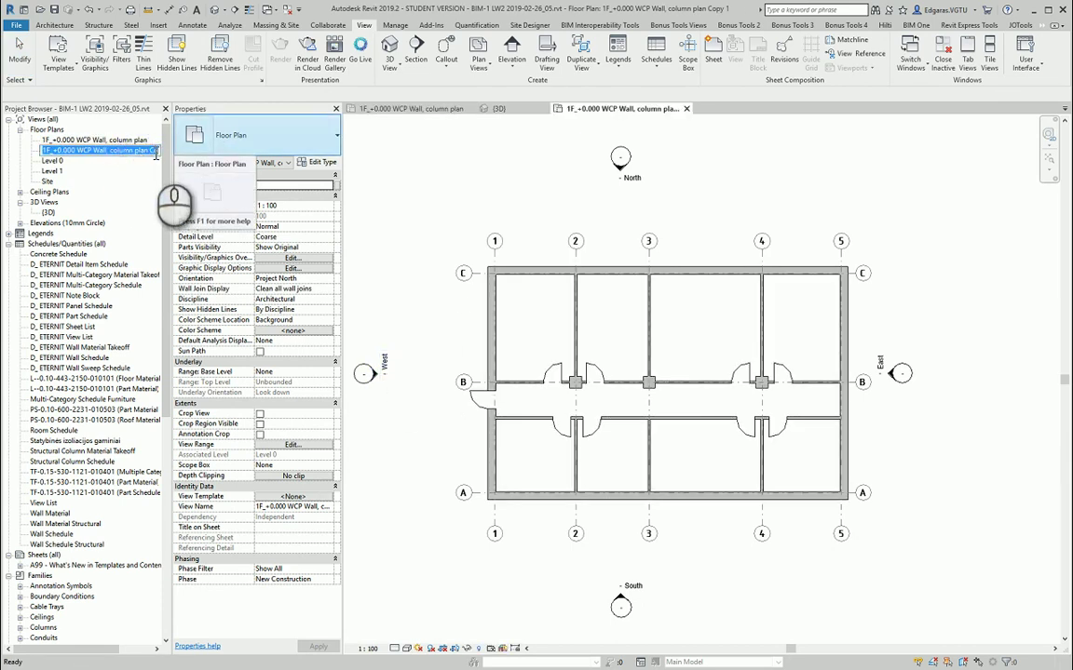
pyautogui.click(147, 148)
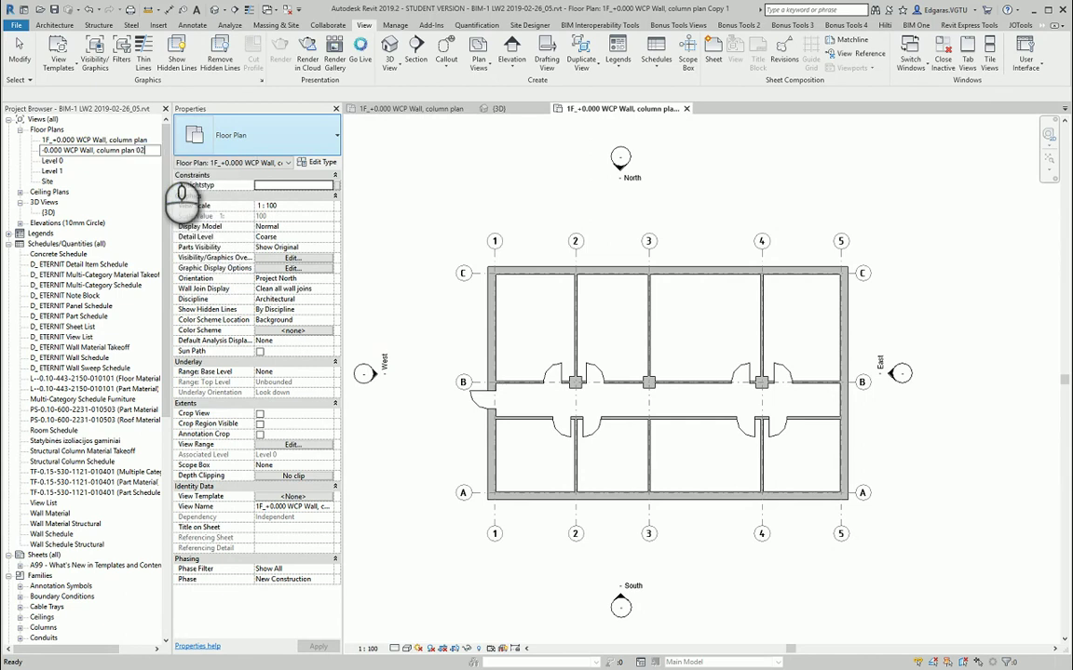
pyautogui.click(139, 149)
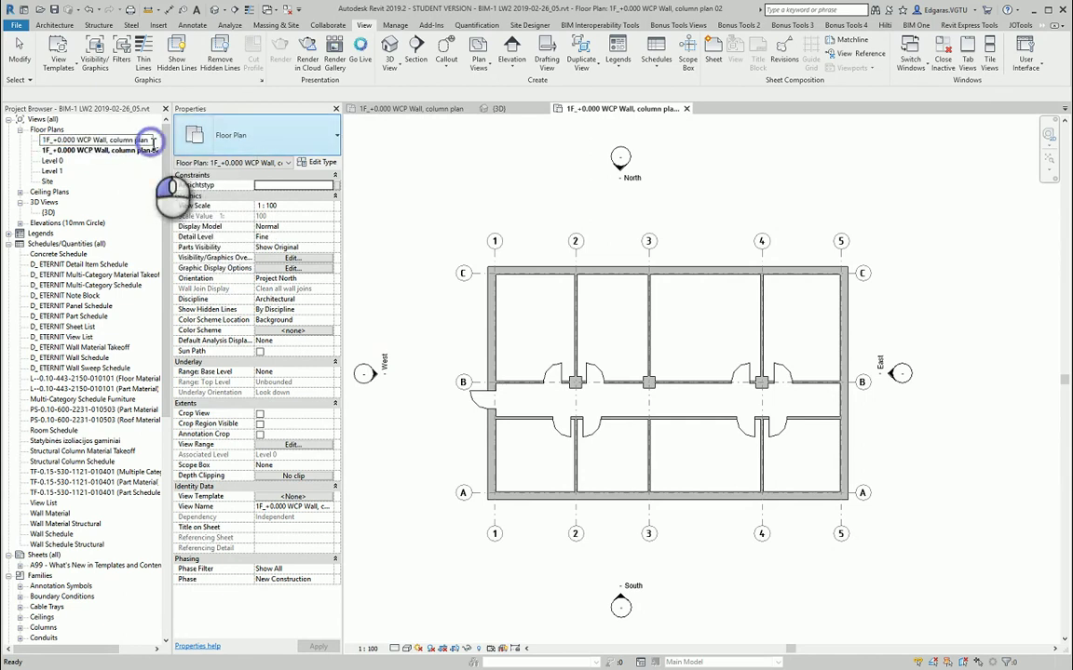